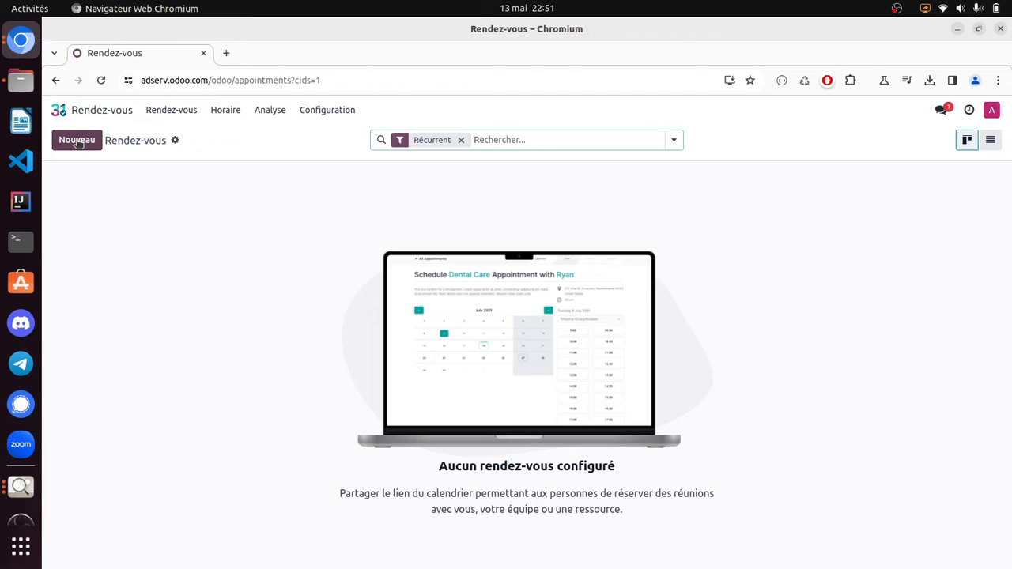
- Create a new appointment type titled "Démonstration de logiciel"
left_click(77, 140)
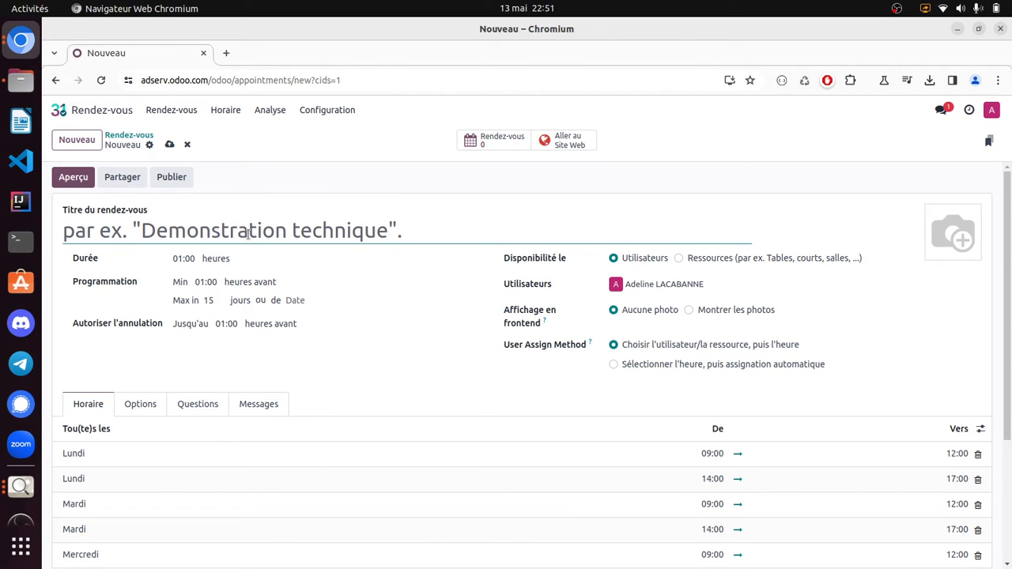
type("D")
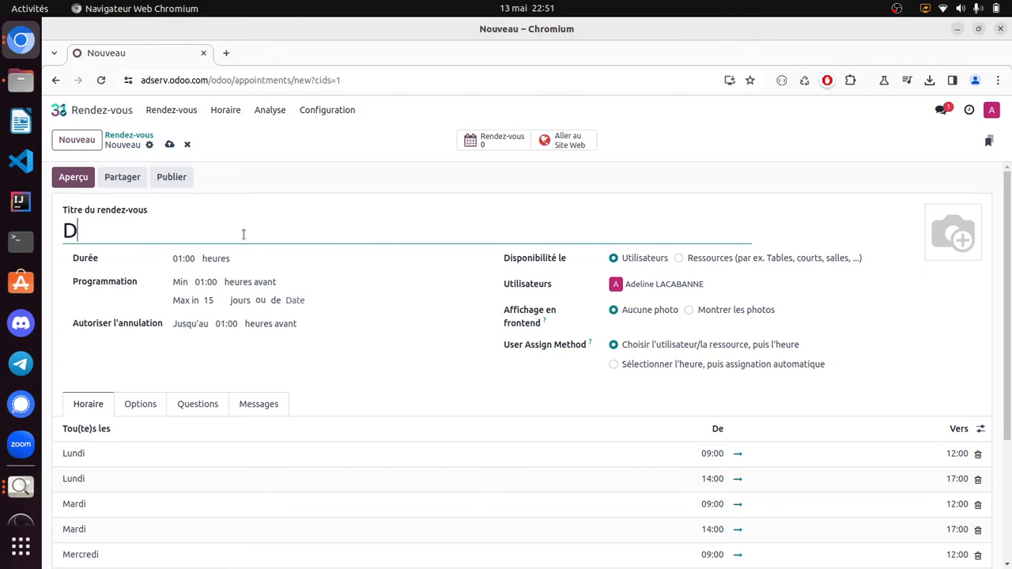
type("émonstratio")
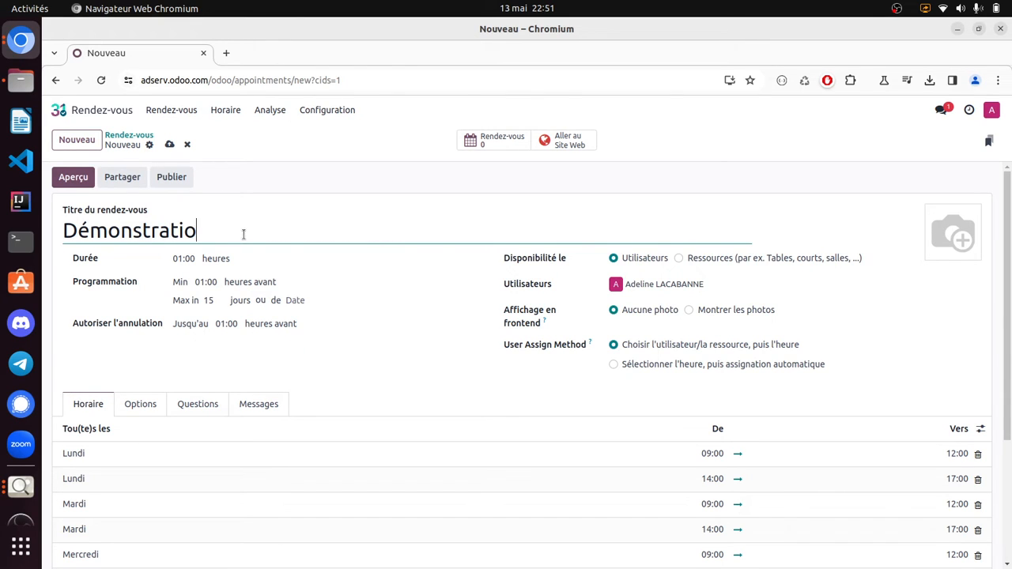
type("n de logiciel")
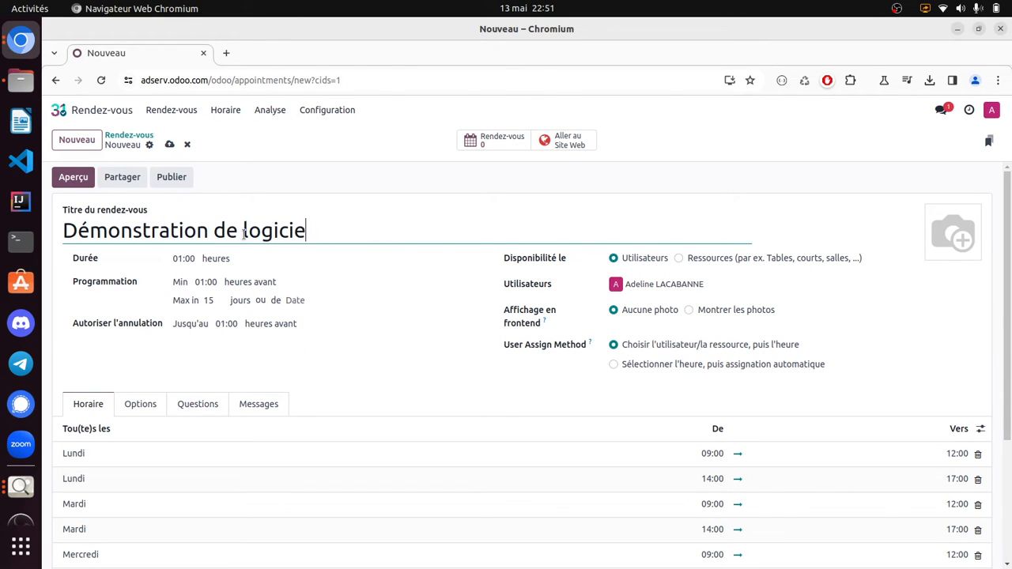
- Set the minimum scheduling notice for the appointment to 2 hours beforehand
left_click(183, 260)
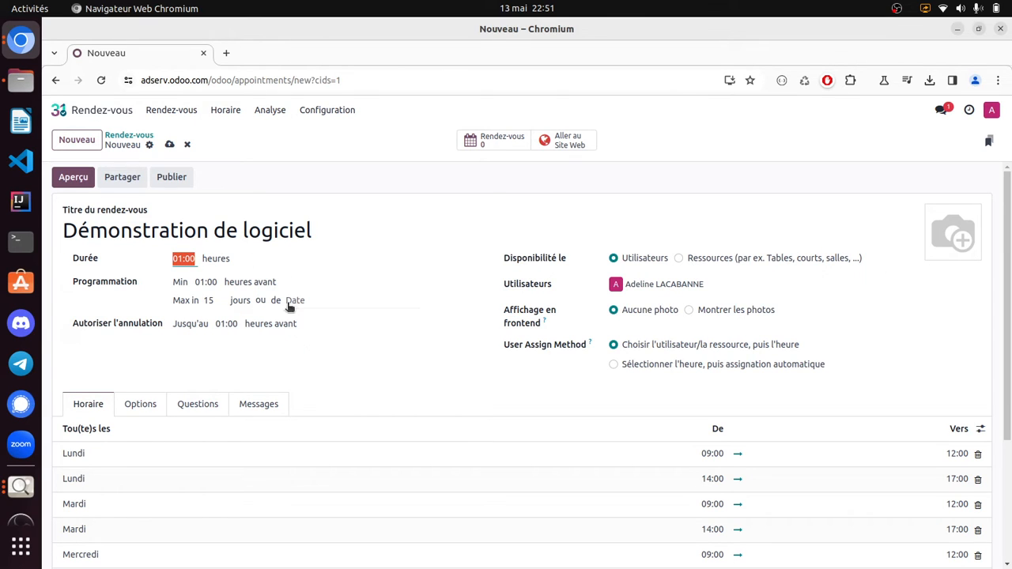
left_click(213, 282)
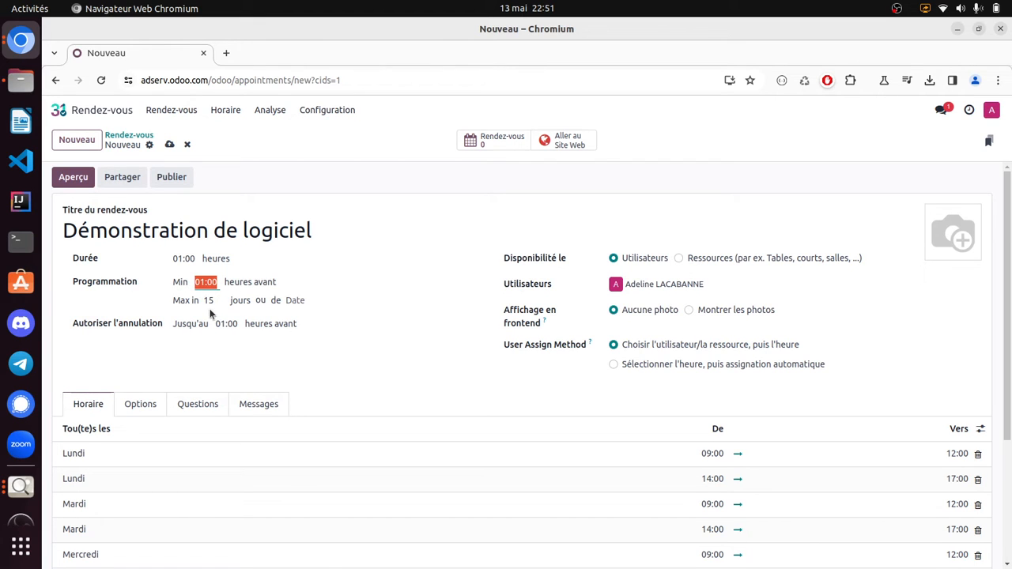
type("2")
- Set the maximum advance booking limit to 2 days
left_click(294, 300)
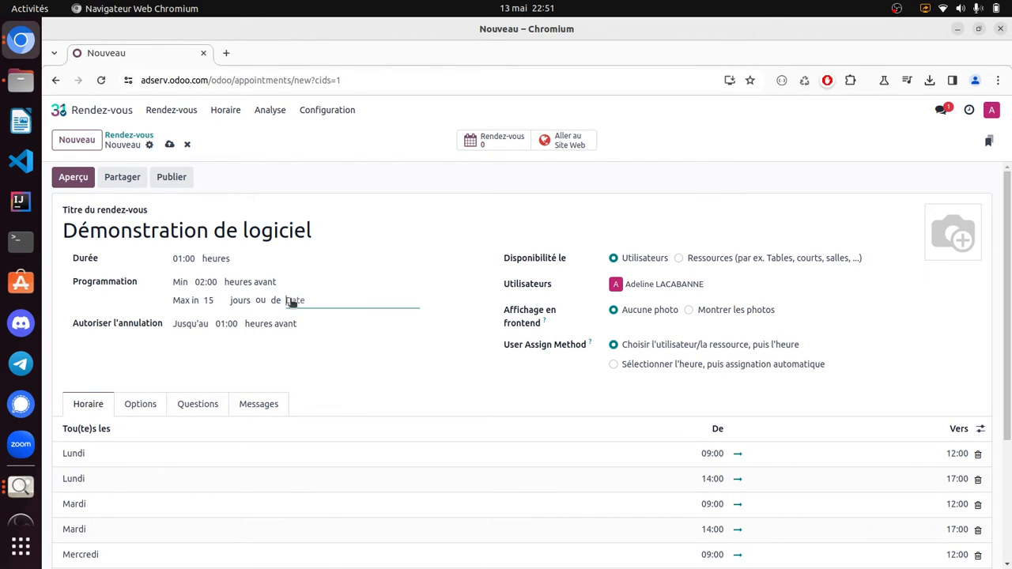
left_click(209, 300)
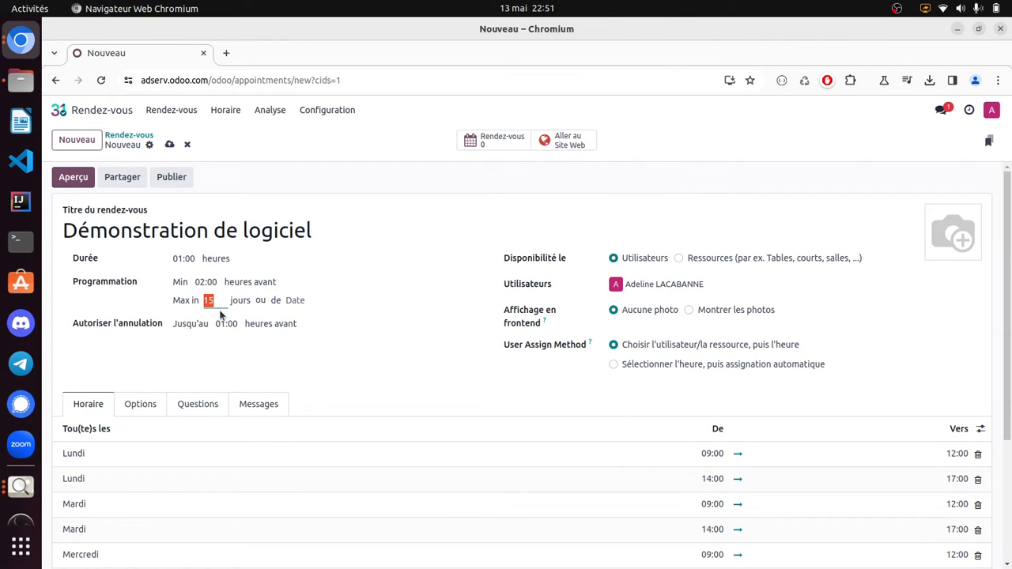
type("2")
- Limit the booking period to a date range from 14/05/2024 22:00:00 to 11/06/2024 22:00:00
left_click(336, 302)
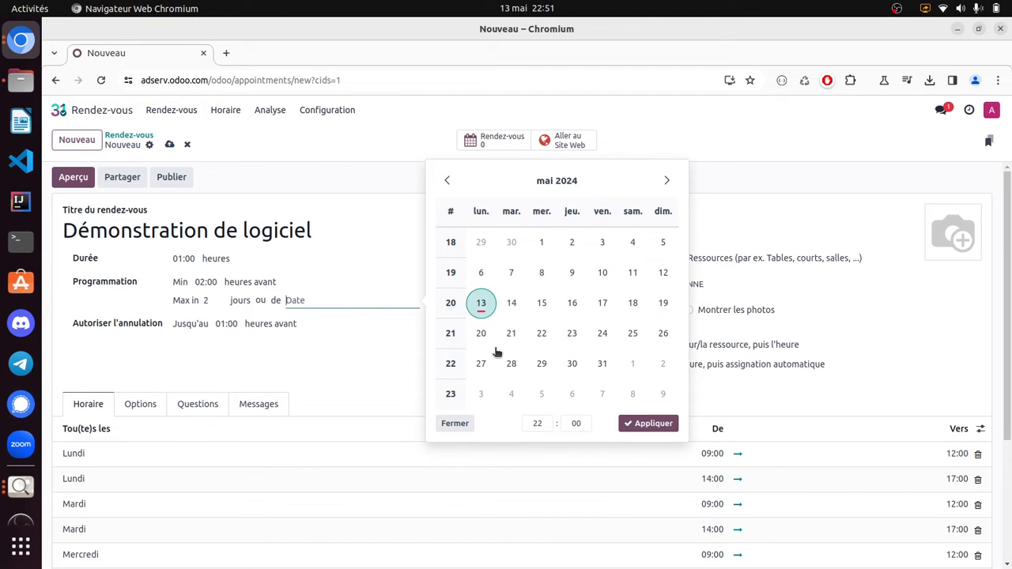
left_click(510, 303)
left_click(329, 366)
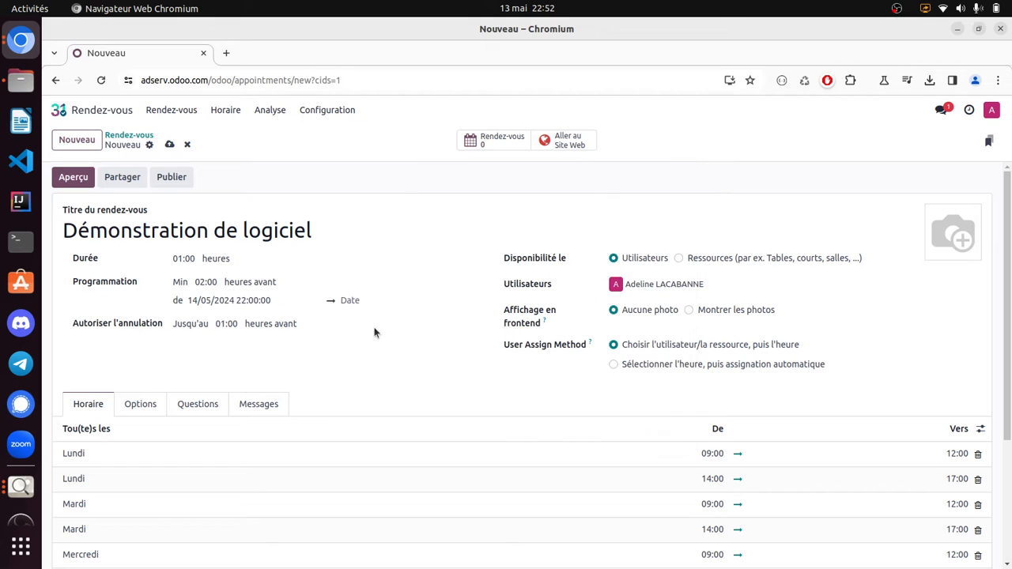
left_click(367, 302)
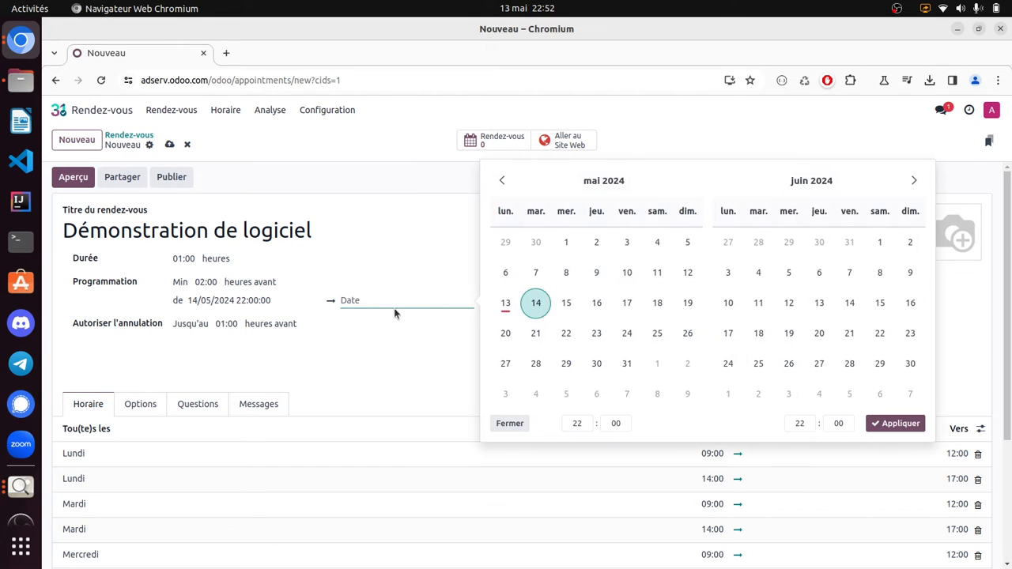
left_click(760, 303)
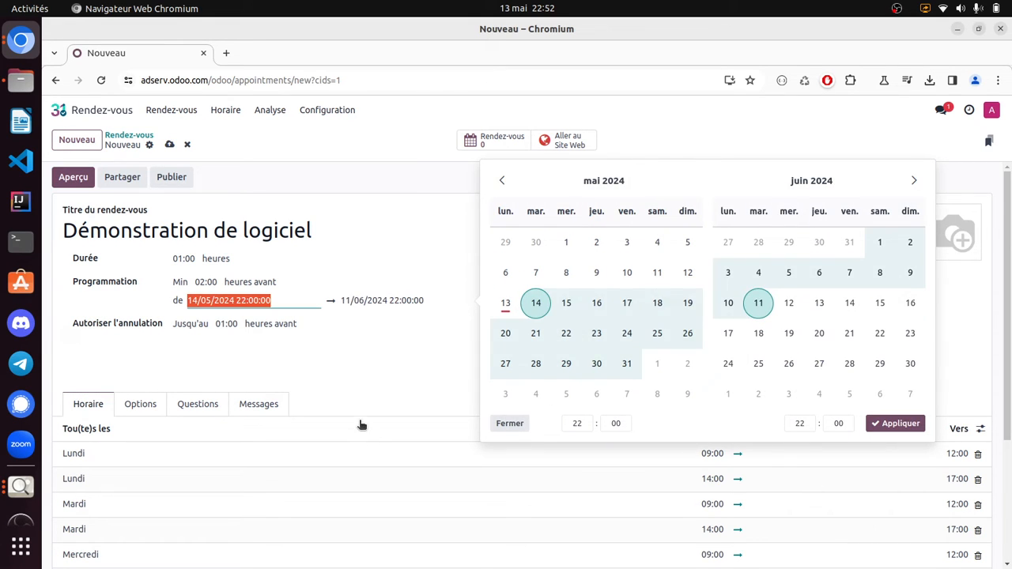
left_click(369, 387)
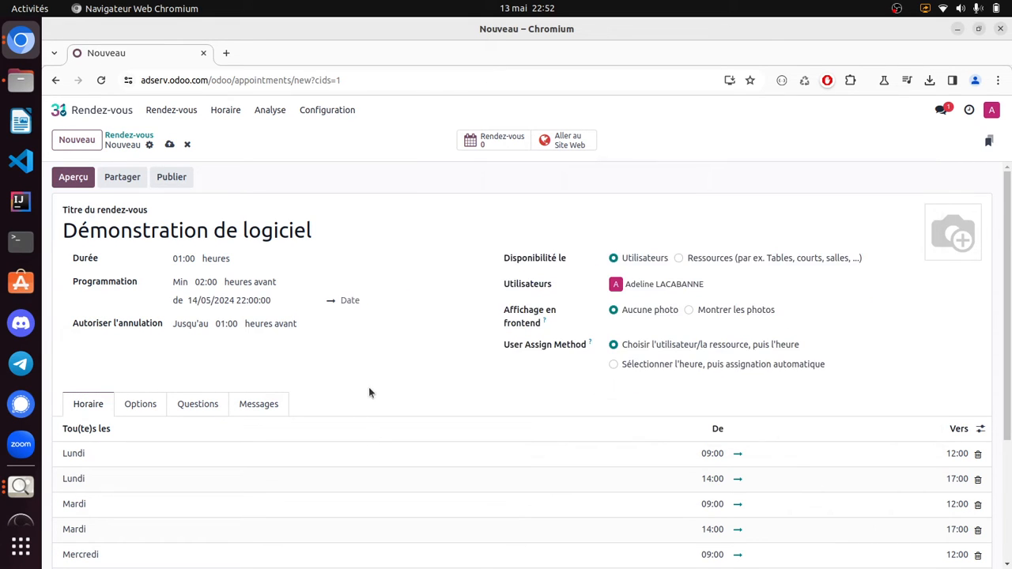
left_click(227, 324)
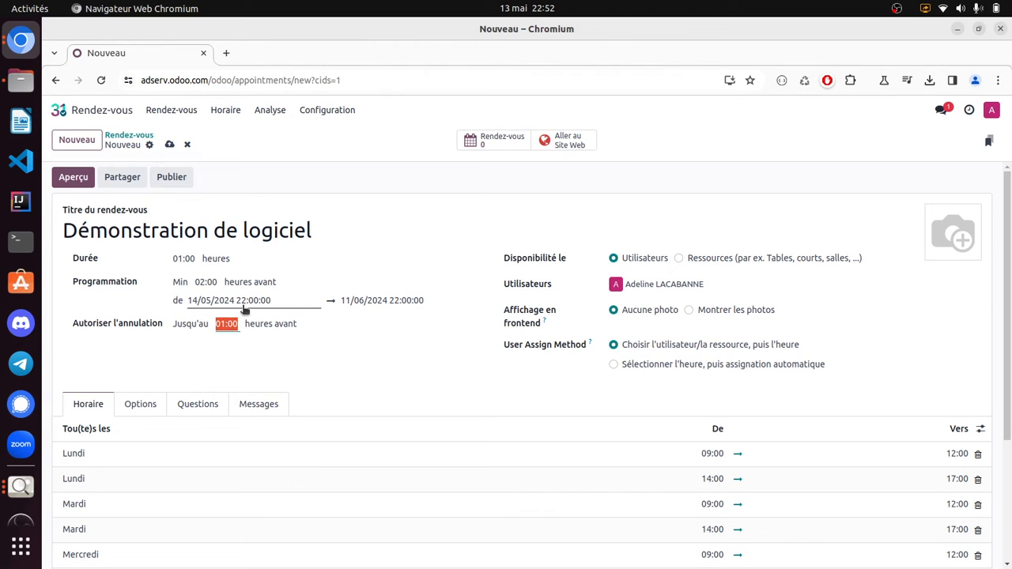
left_click(273, 359)
left_click(741, 285)
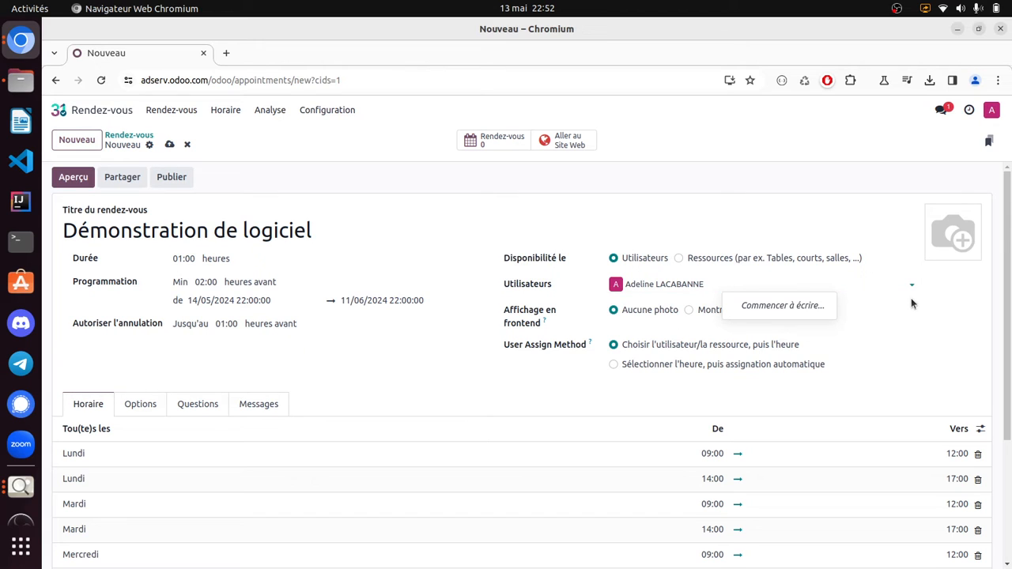
left_click(540, 364)
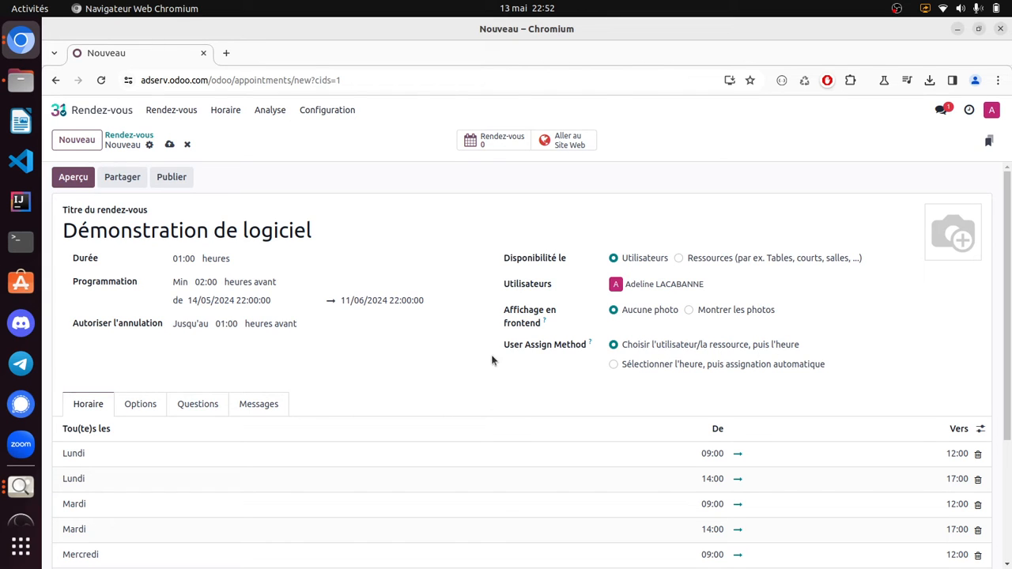
- Set Monday's morning slot to start at 10:00 and delete Monday's afternoon slot from the schedule
scroll(492, 357, "down", 5)
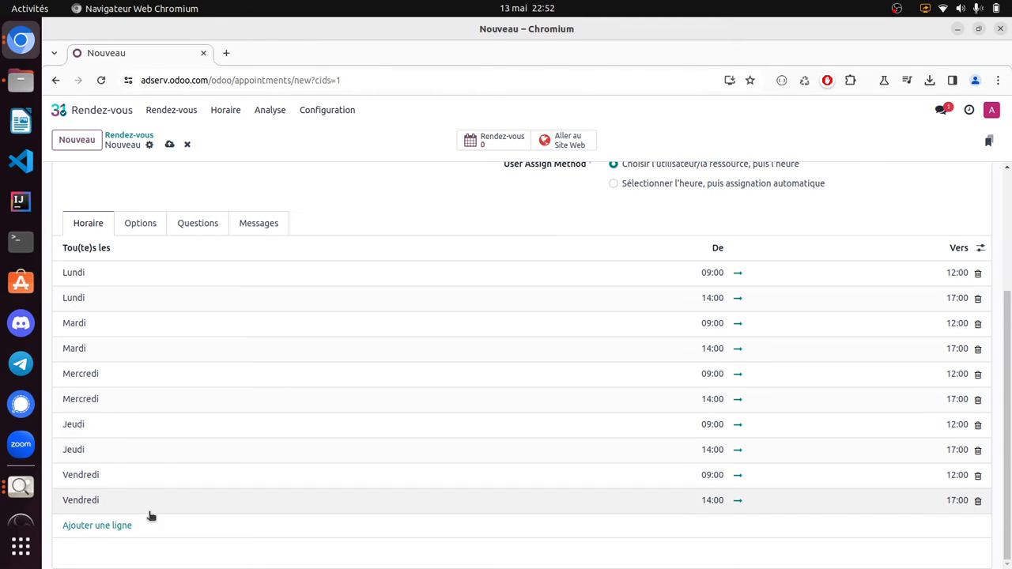
left_click(741, 276)
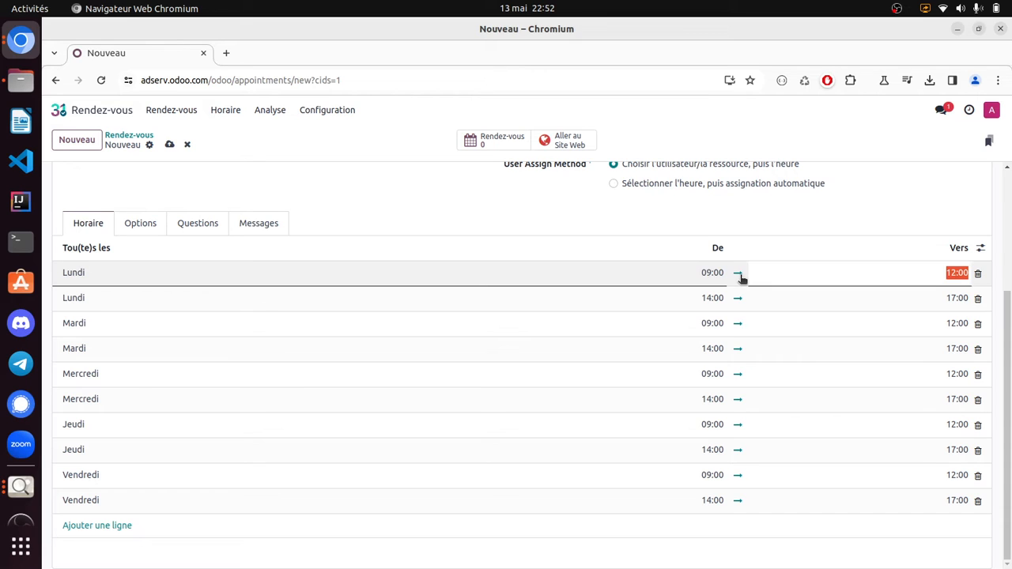
left_click(708, 275)
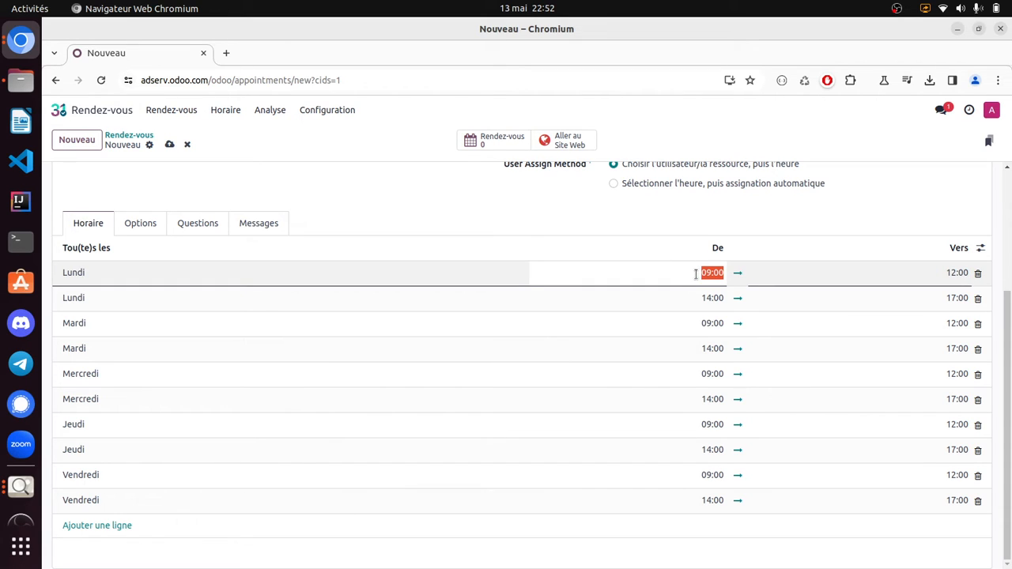
type("10")
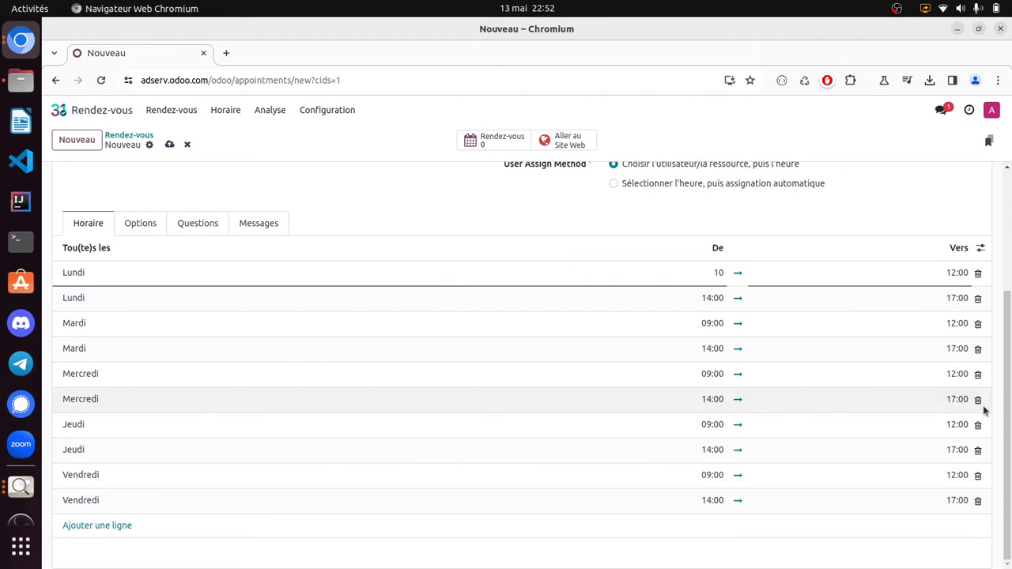
left_click(954, 275)
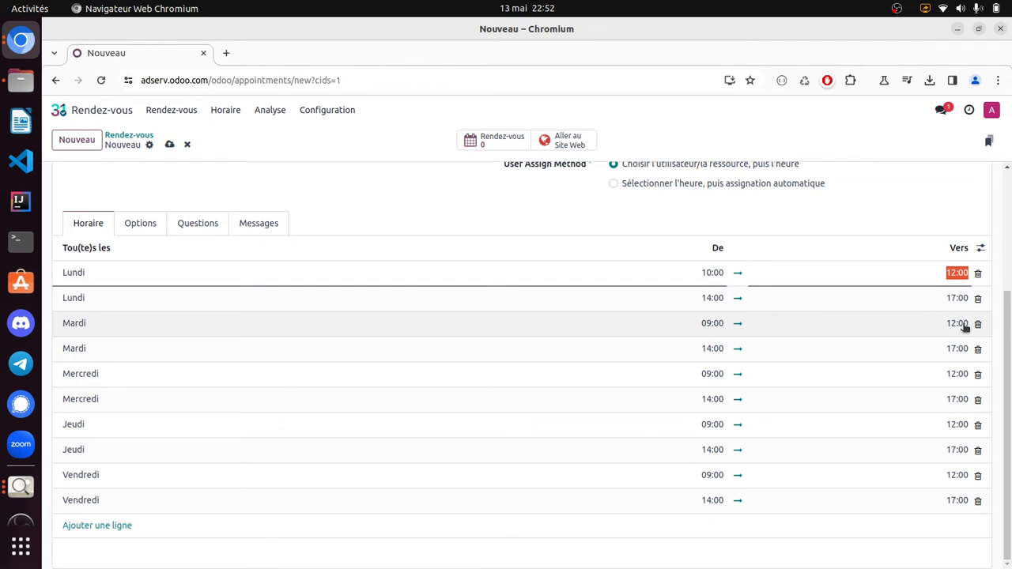
left_click(978, 299)
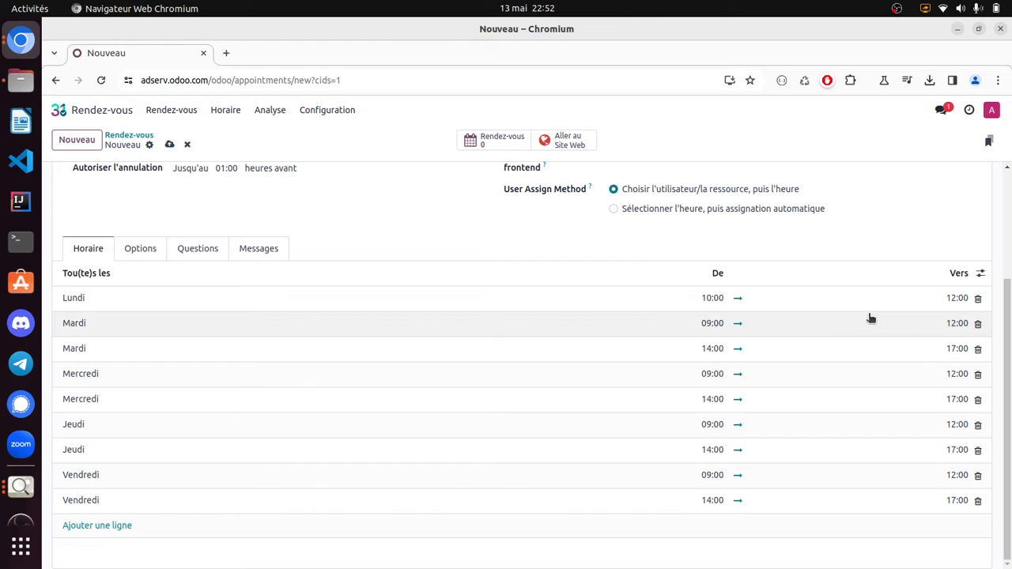
- Set Tuesday's morning slot to end at 13:00 and delete Tuesday's afternoon slot
left_click(958, 335)
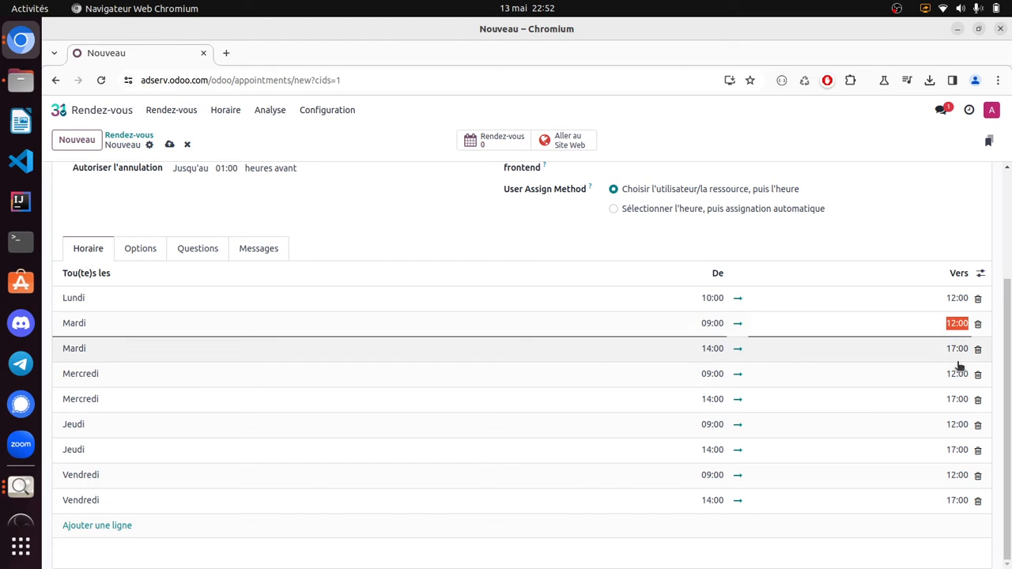
type("13")
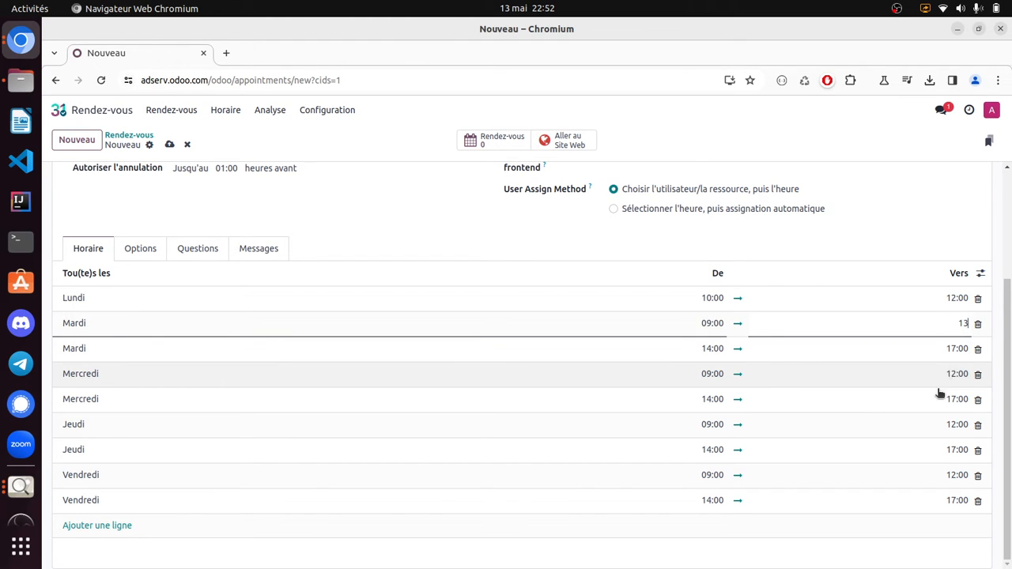
left_click(900, 360)
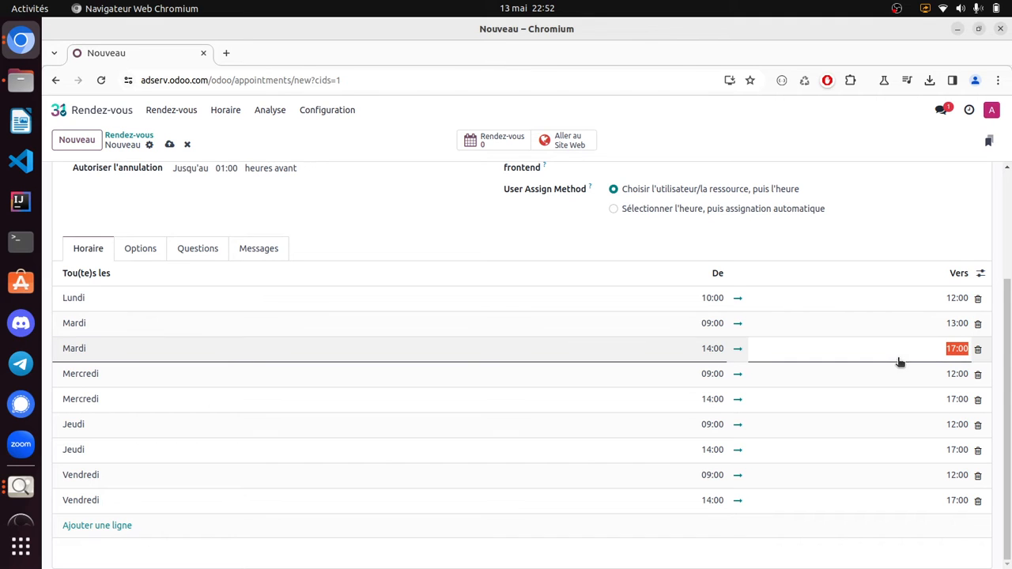
left_click(980, 351)
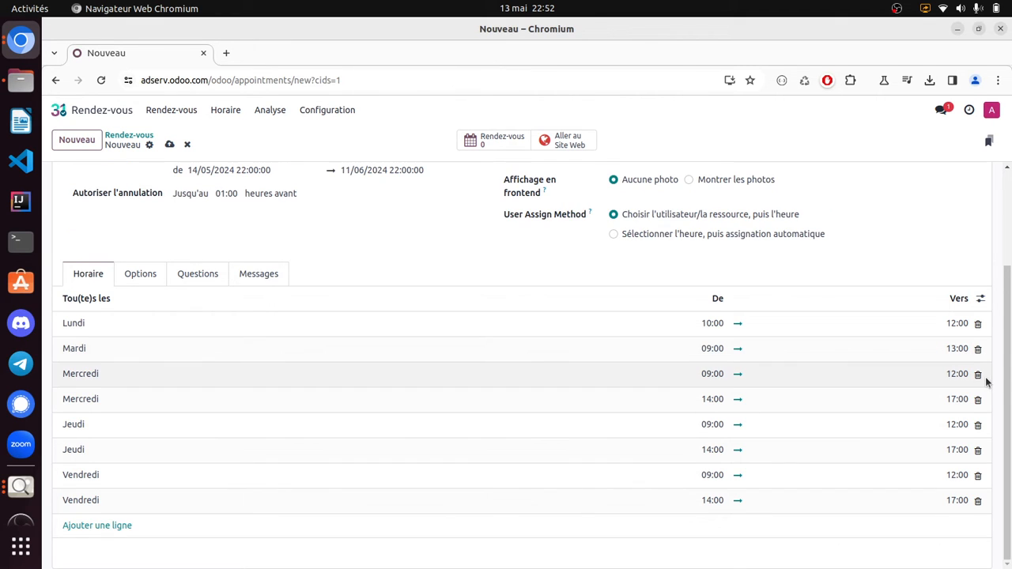
- Delete all the Wednesday, Thursday and Friday slots from the schedule
left_click(978, 375)
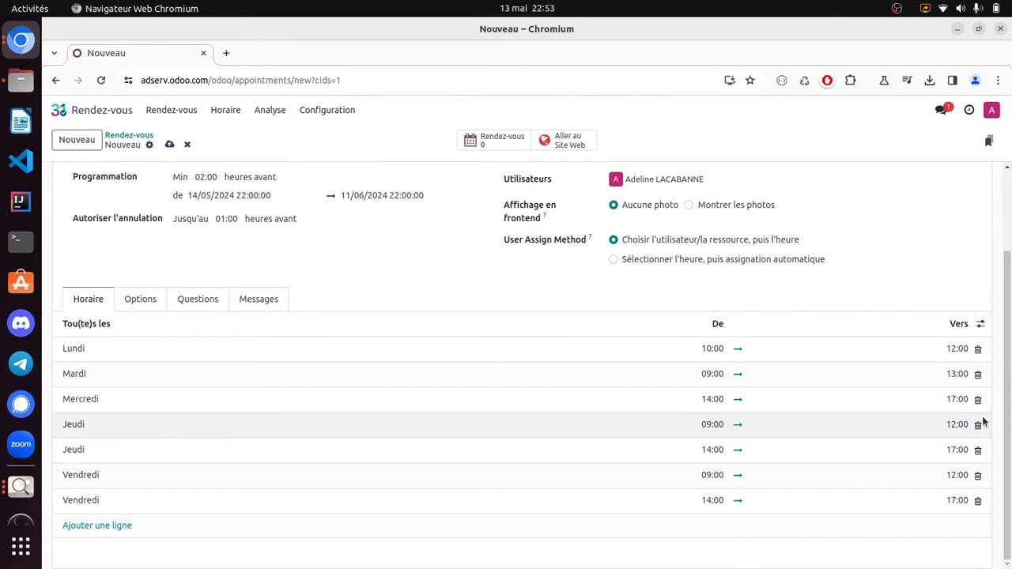
left_click(979, 501)
left_click(978, 502)
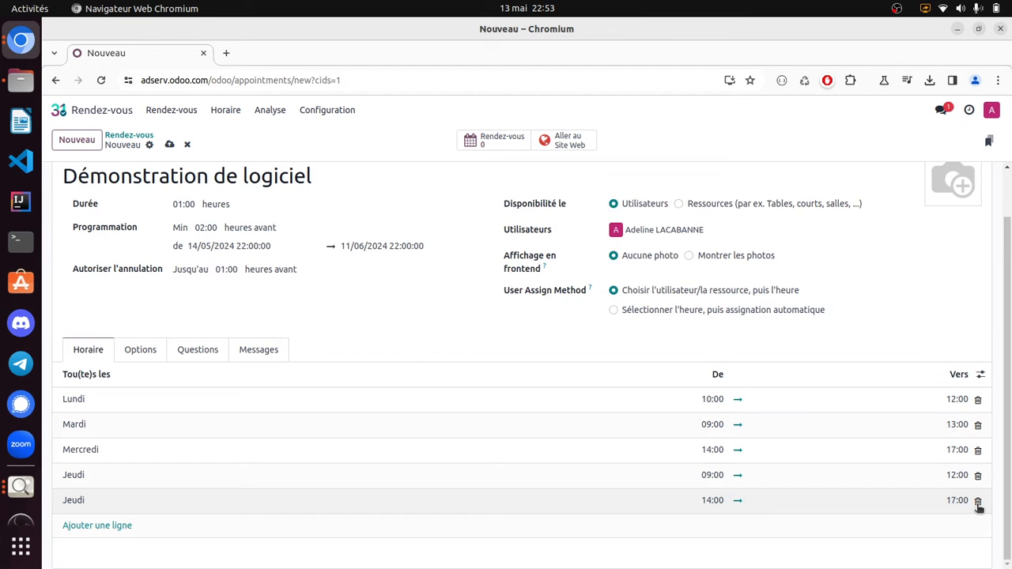
left_click(978, 501)
left_click(978, 502)
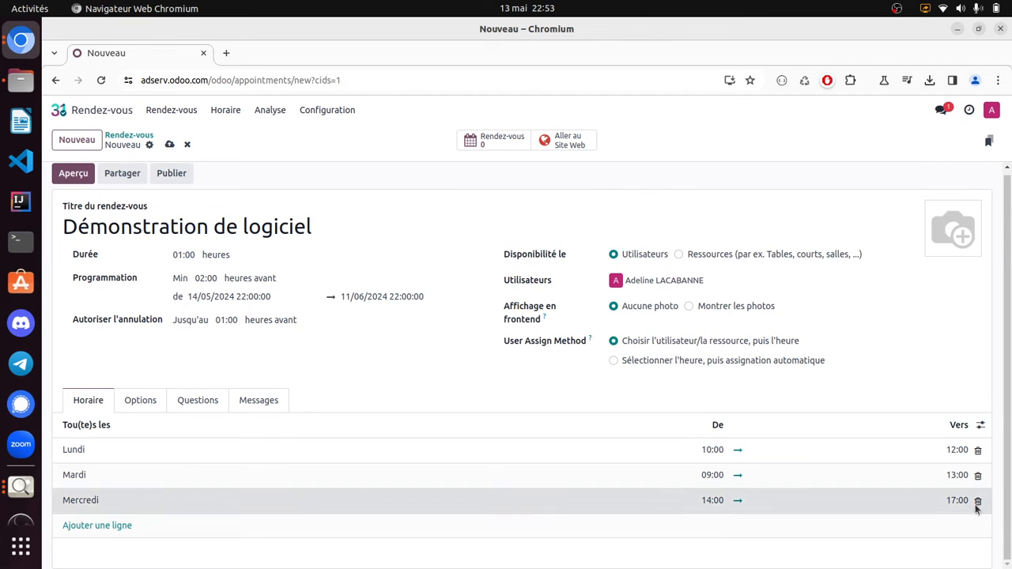
left_click(978, 501)
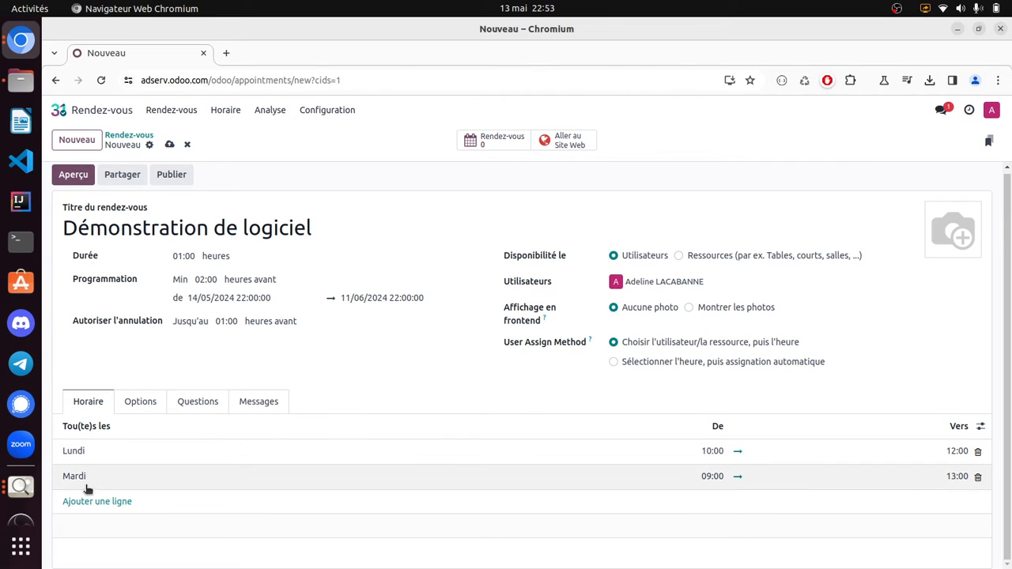
- Set the appointment's location to AdServ in its options
left_click(136, 403)
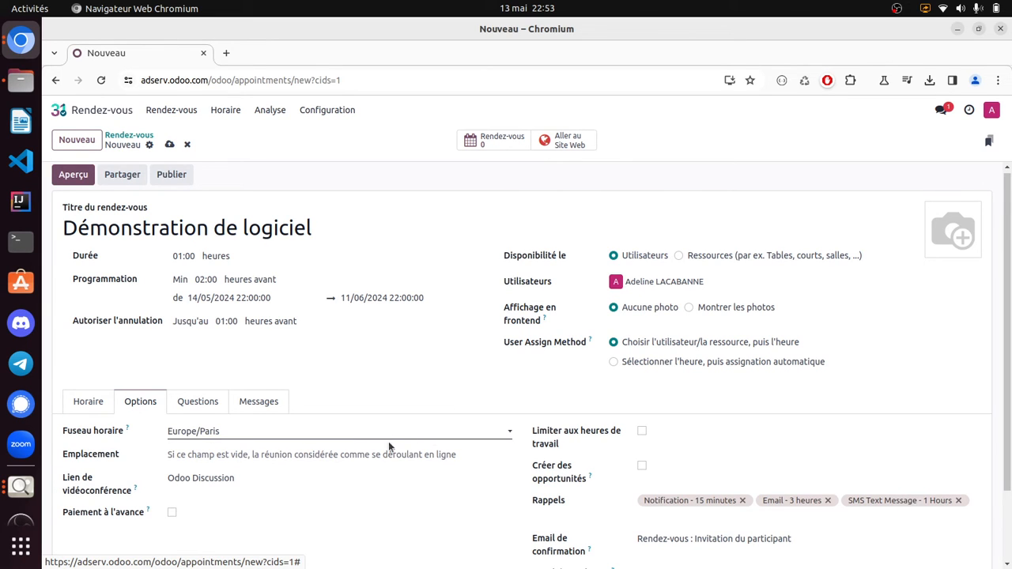
left_click(346, 452)
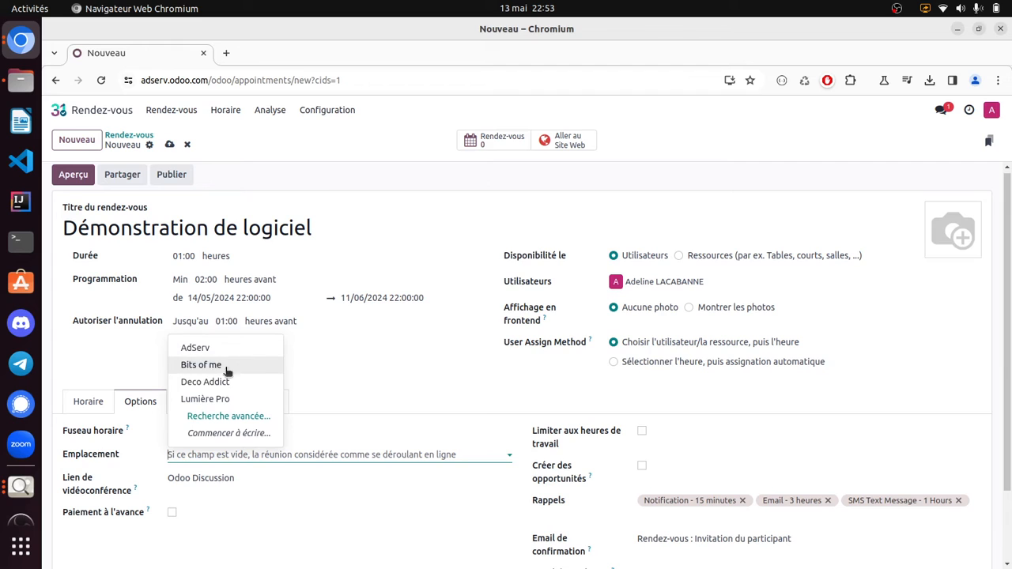
left_click(207, 349)
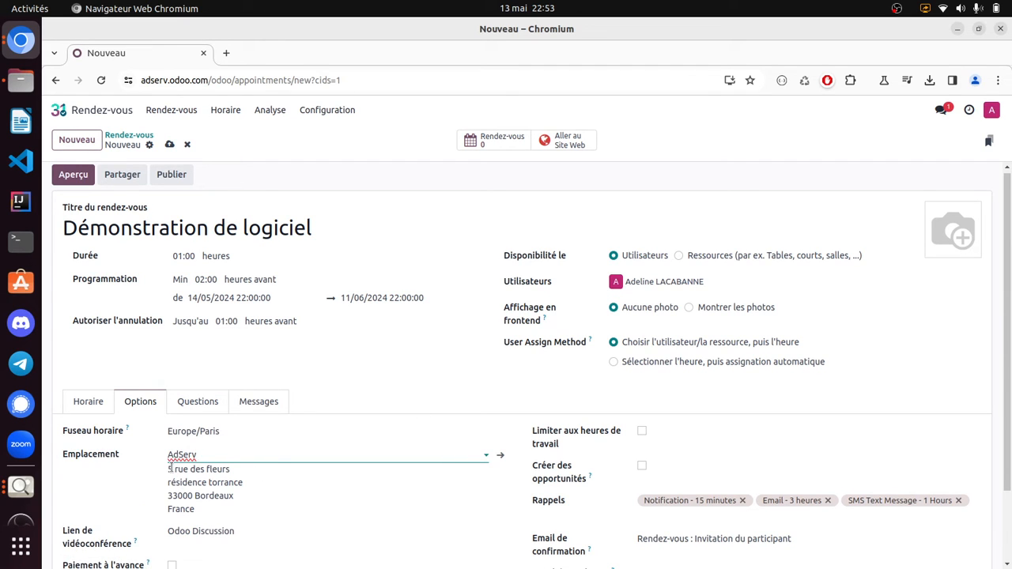
left_click_drag(169, 469, 207, 503)
left_click(286, 508)
scroll(287, 509, "down", 2)
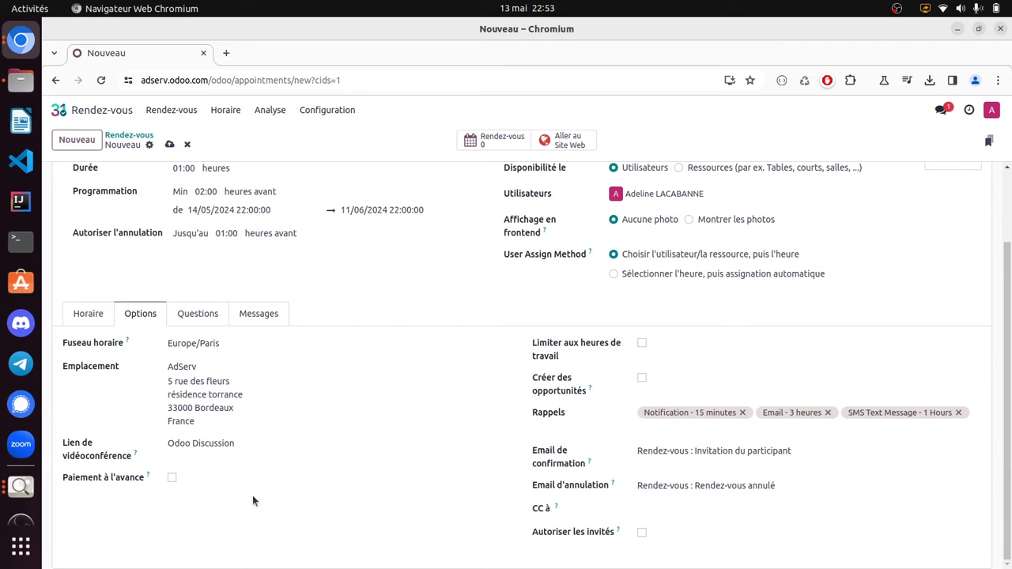
- Choose Odoo Discussion as the videoconference link, leave advance payment off, and limit bookings to working hours
left_click(321, 444)
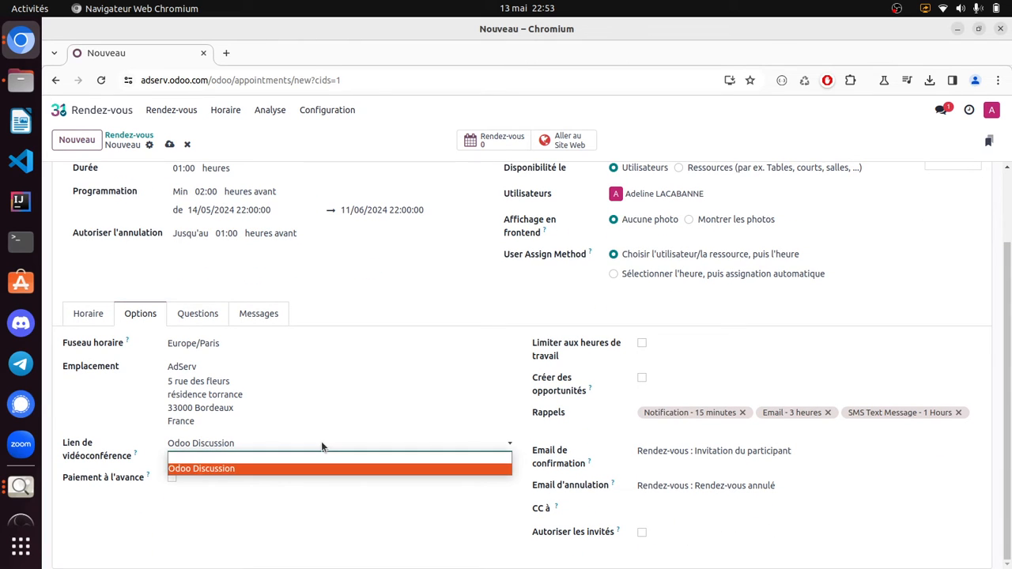
left_click(227, 470)
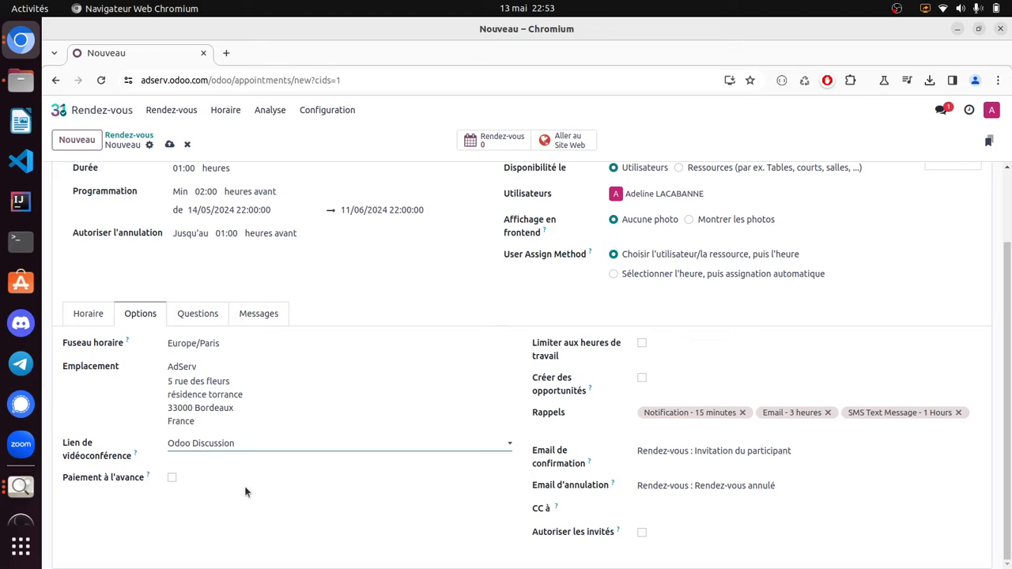
left_click(172, 478)
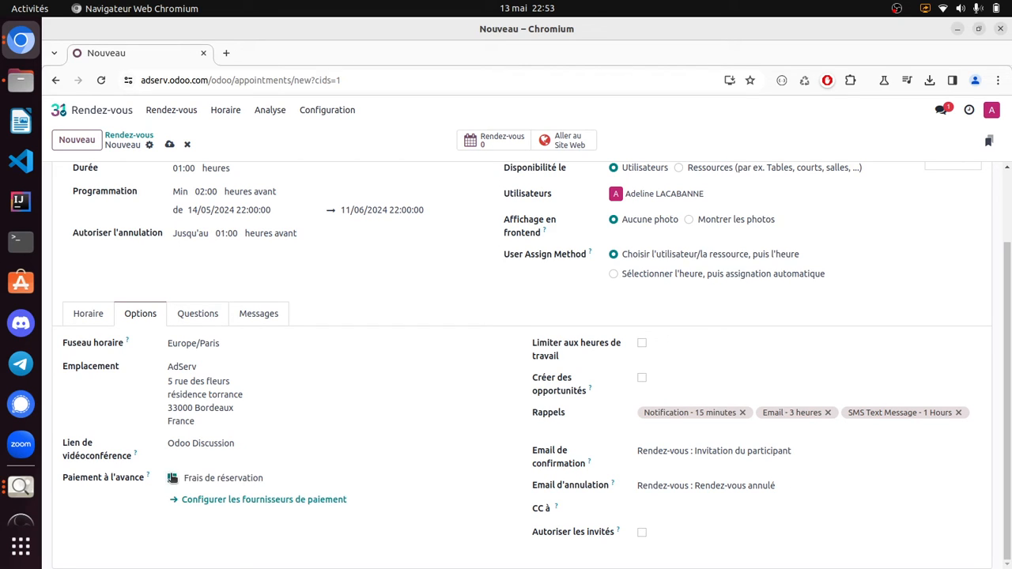
left_click(172, 478)
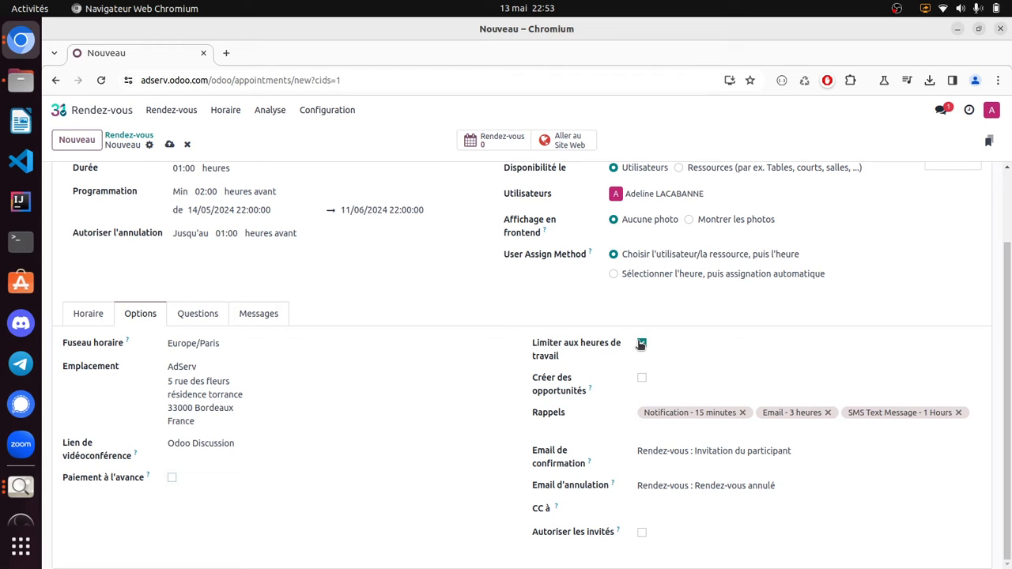
- Examine the opportunity-creation option and the templates available for the confirmation email, leaving both as they are
left_click(589, 391)
mouse_move(589, 390)
left_click(642, 378)
left_click(766, 456)
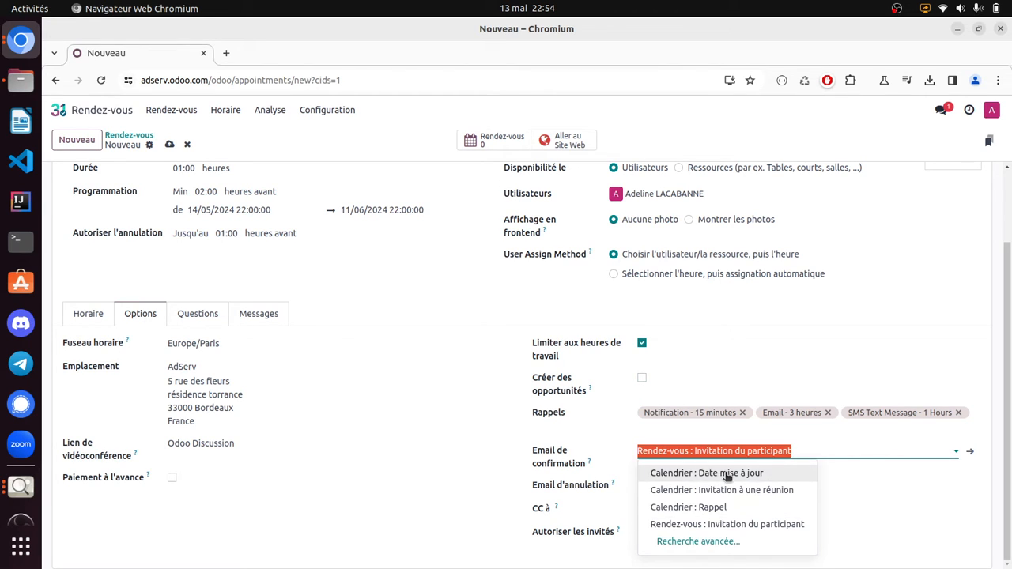
left_click(522, 492)
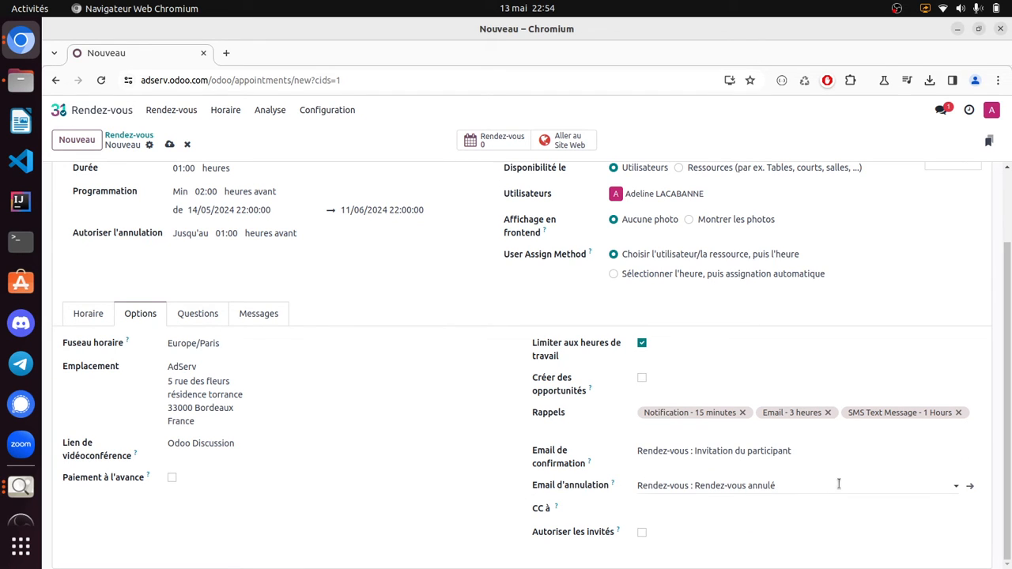
- Add the appointment's assigned user as the CC contact for bookings and cancellations, and check what the guest option does
mouse_move(555, 509)
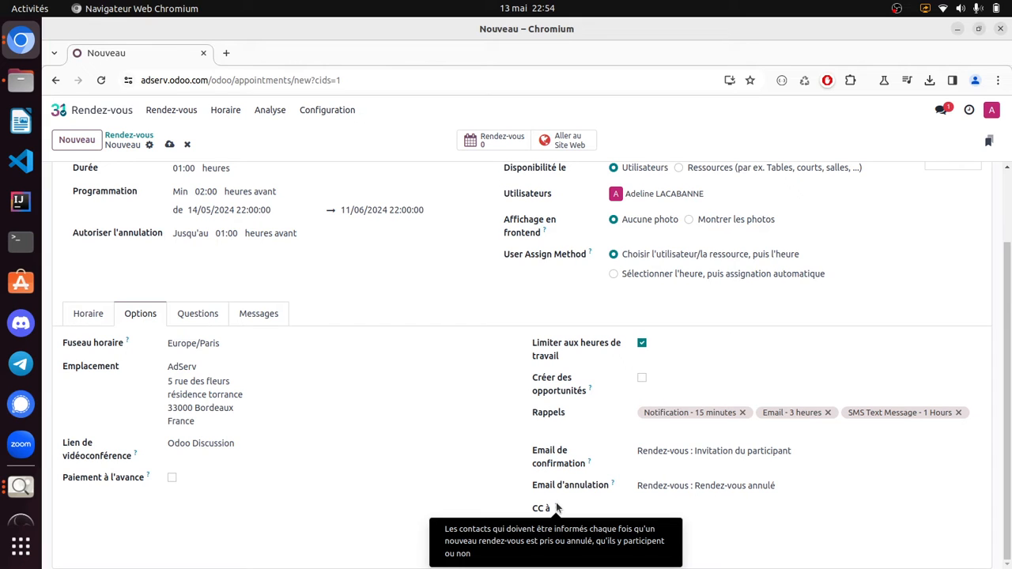
left_click(723, 508)
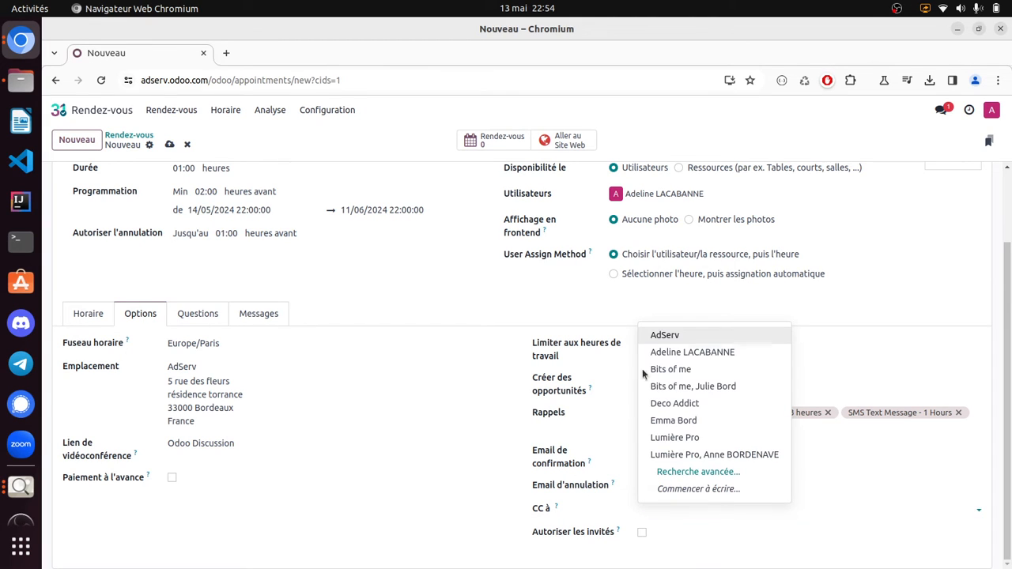
left_click(704, 354)
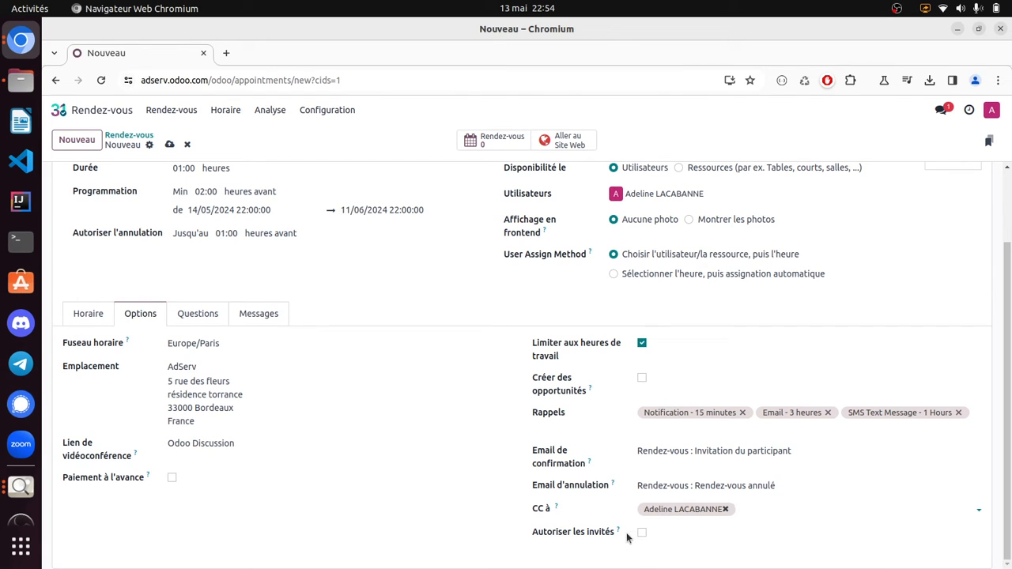
mouse_move(618, 532)
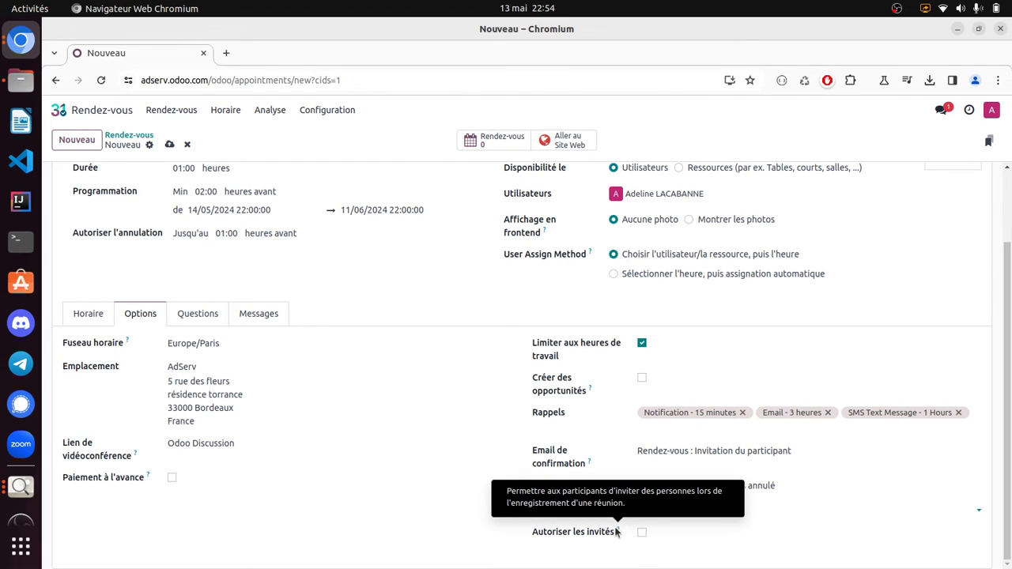
- Add the question "Comment allez-vous ?" to the appointment with the answer type Radio (une seule réponse possible)
left_click(197, 315)
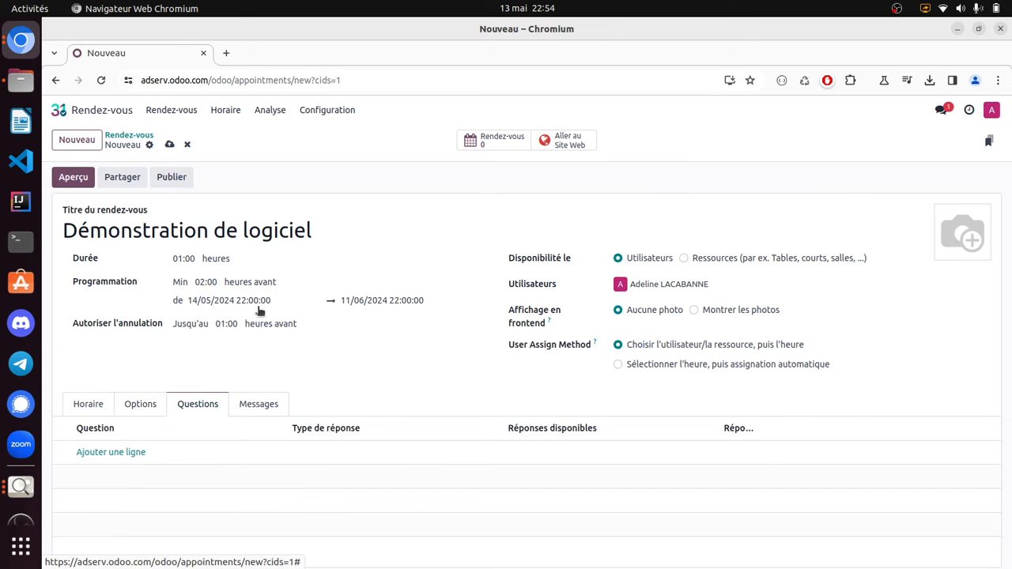
left_click(118, 452)
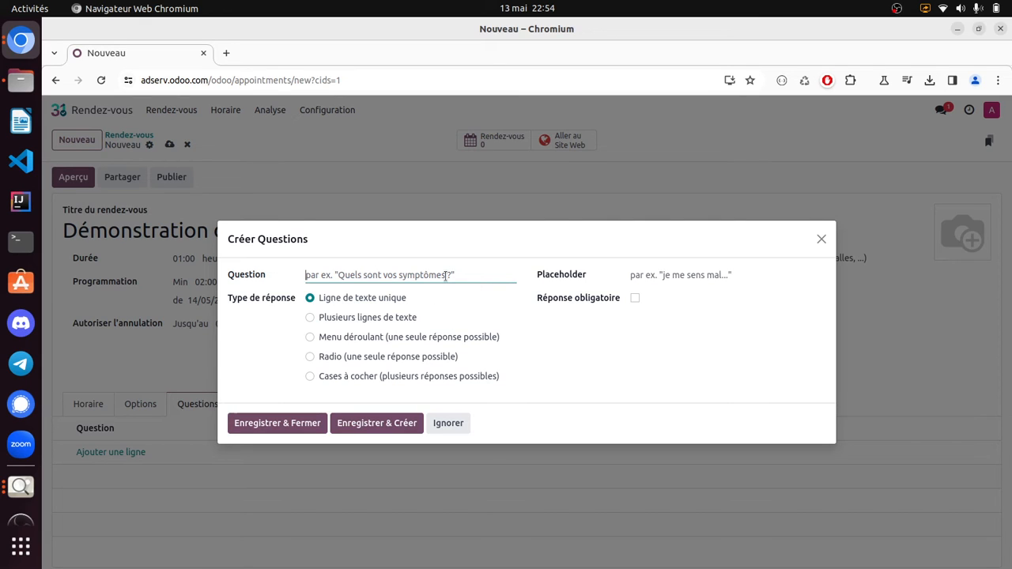
type("Comment a")
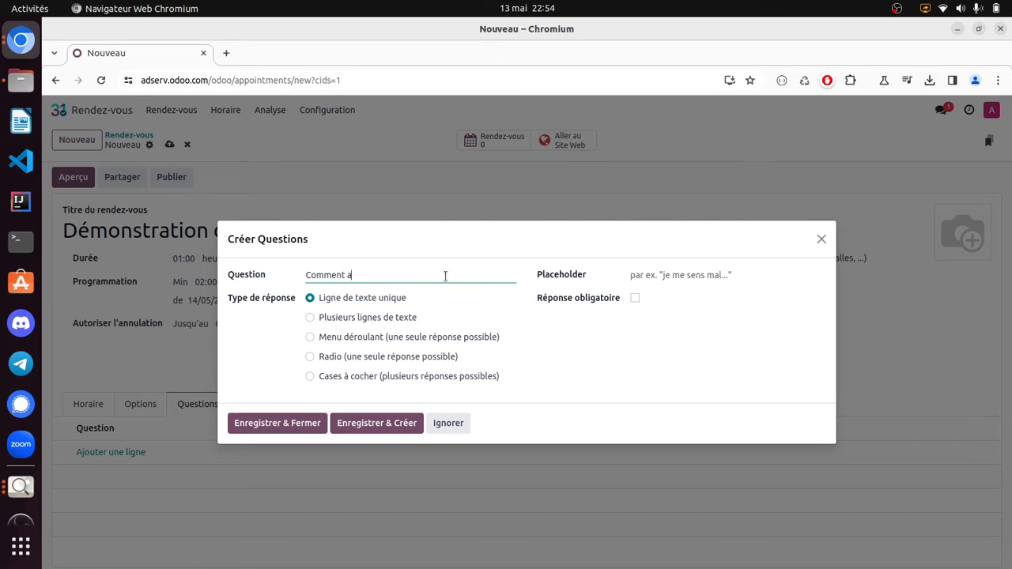
type("llez-vous ?")
left_click(724, 277)
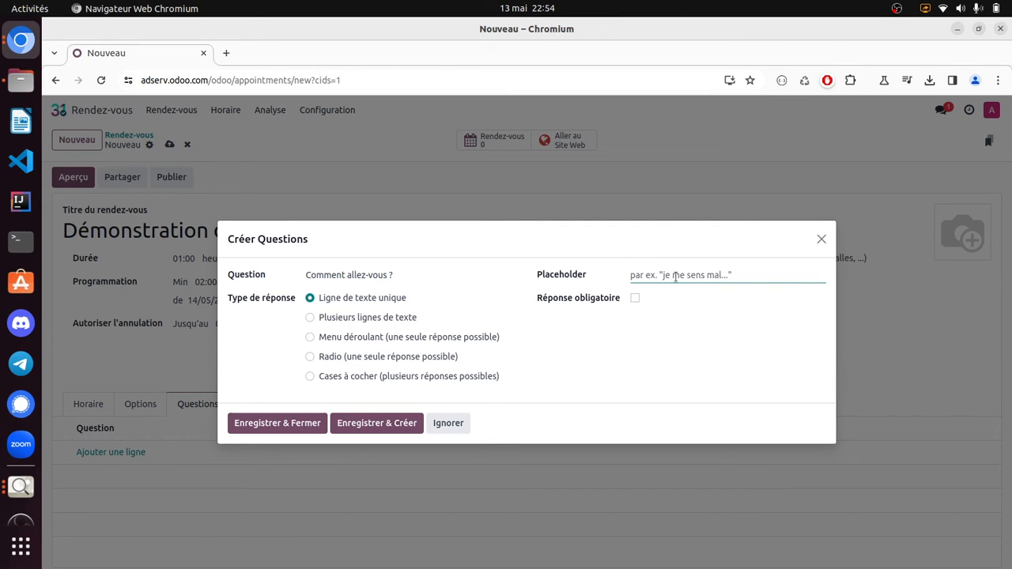
left_click(380, 357)
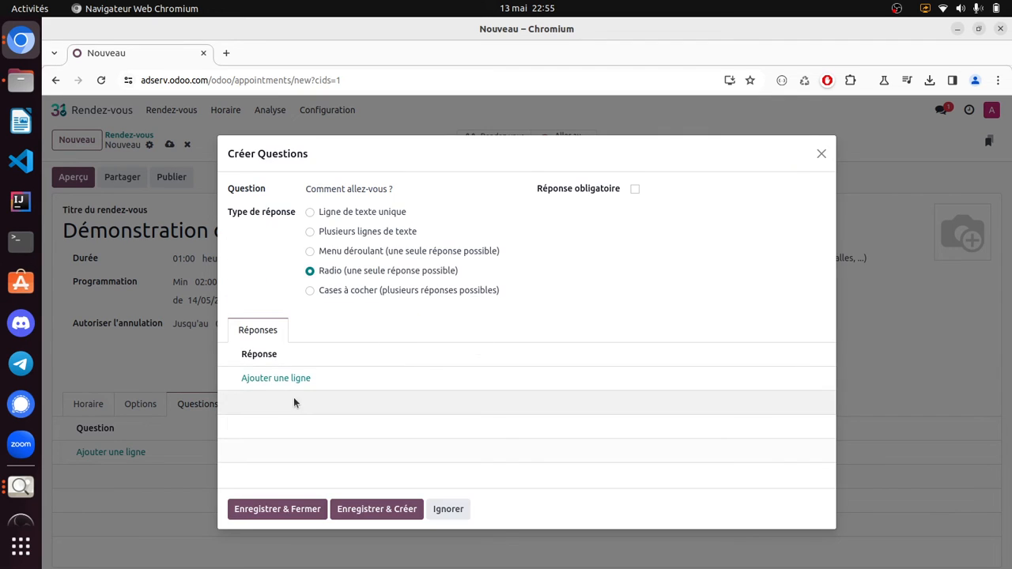
- Give the question the answers "bien", "mal" and "très mal", and save it
left_click(309, 380)
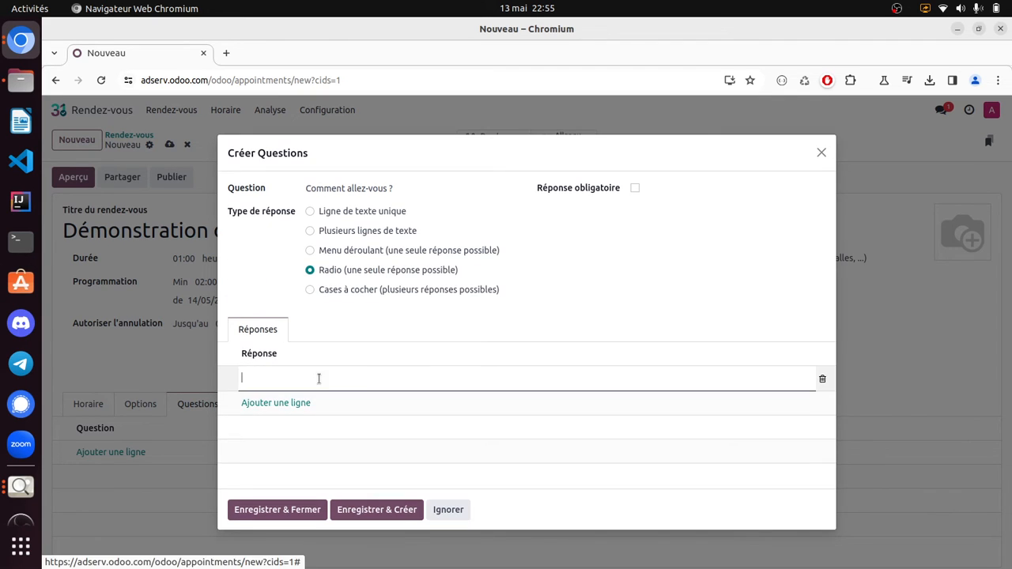
type("bien")
key("Return")
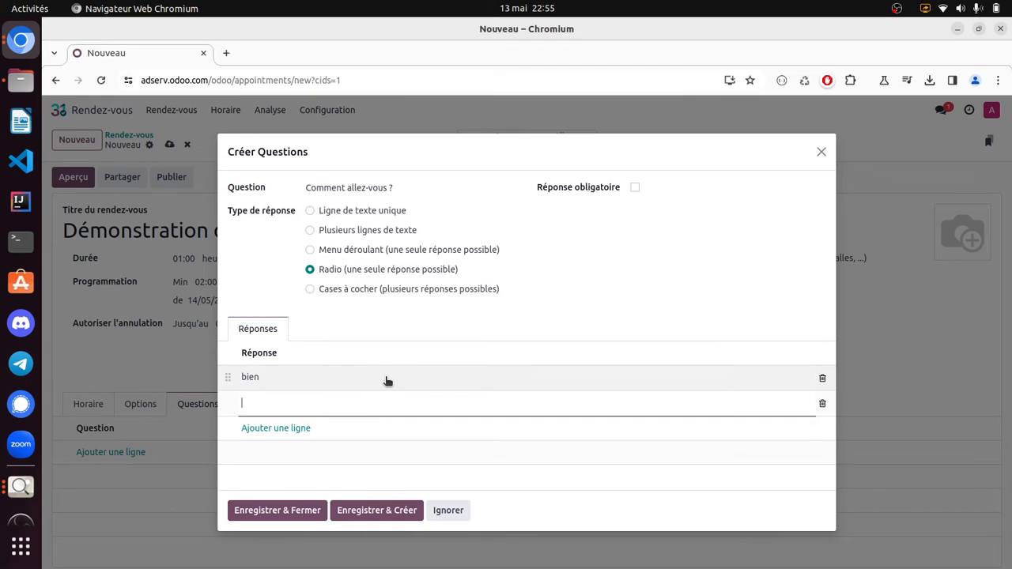
type("mal")
key("Return")
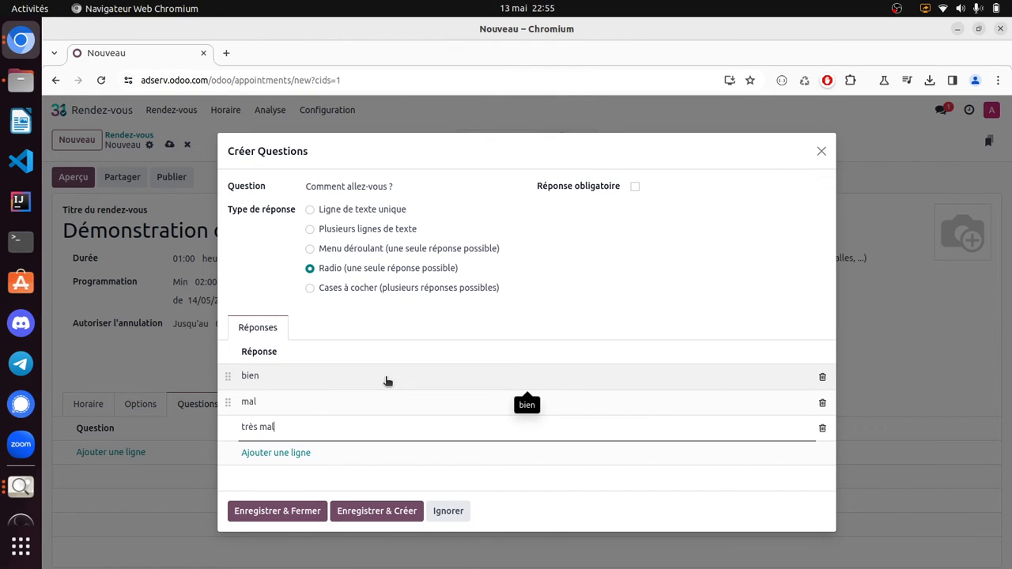
type("très mal")
key("Return")
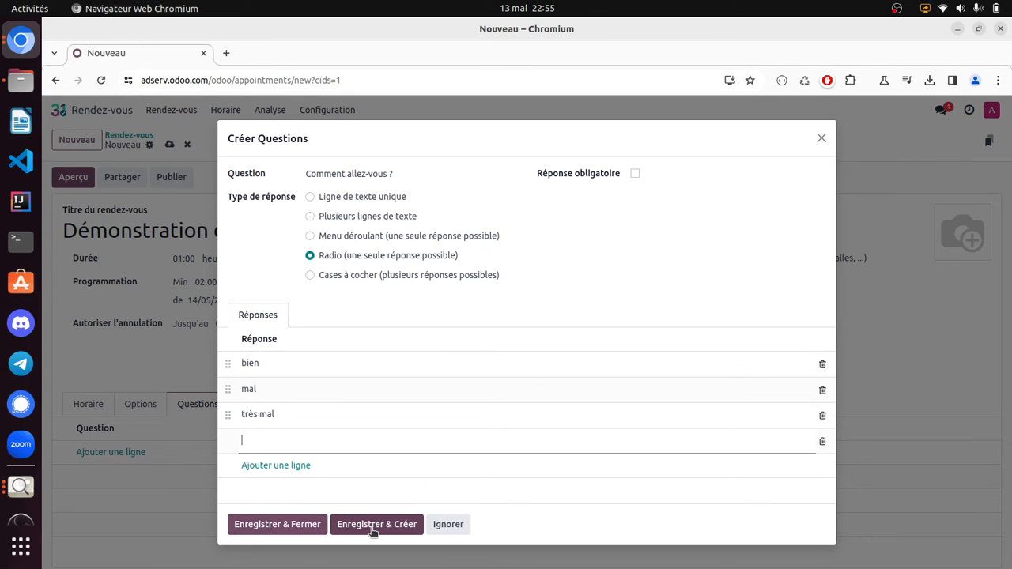
left_click(273, 525)
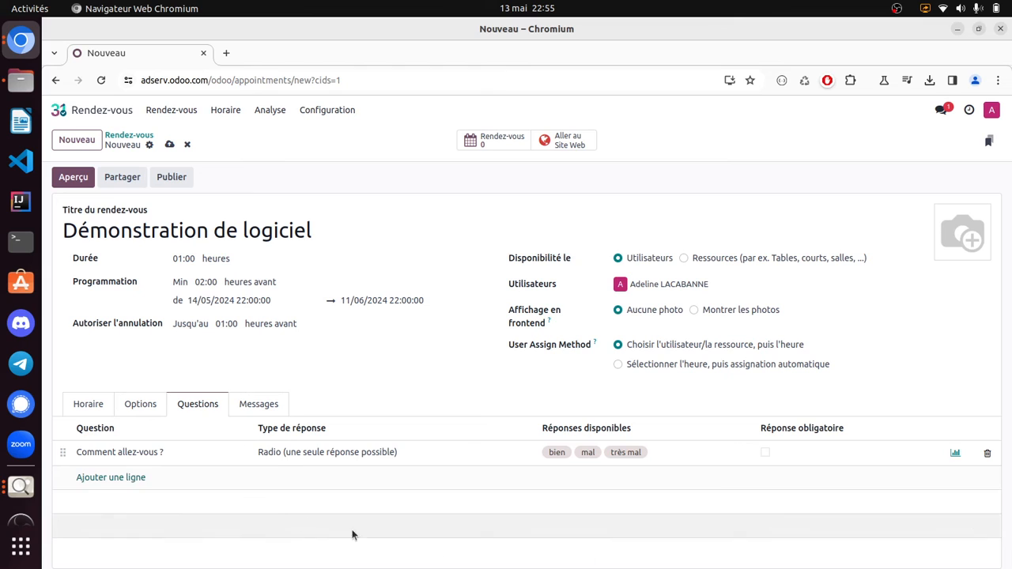
- Examine the appointment's introduction and confirmation message fields, and review its questions, options and weekly schedule
left_click(269, 405)
left_click(166, 474)
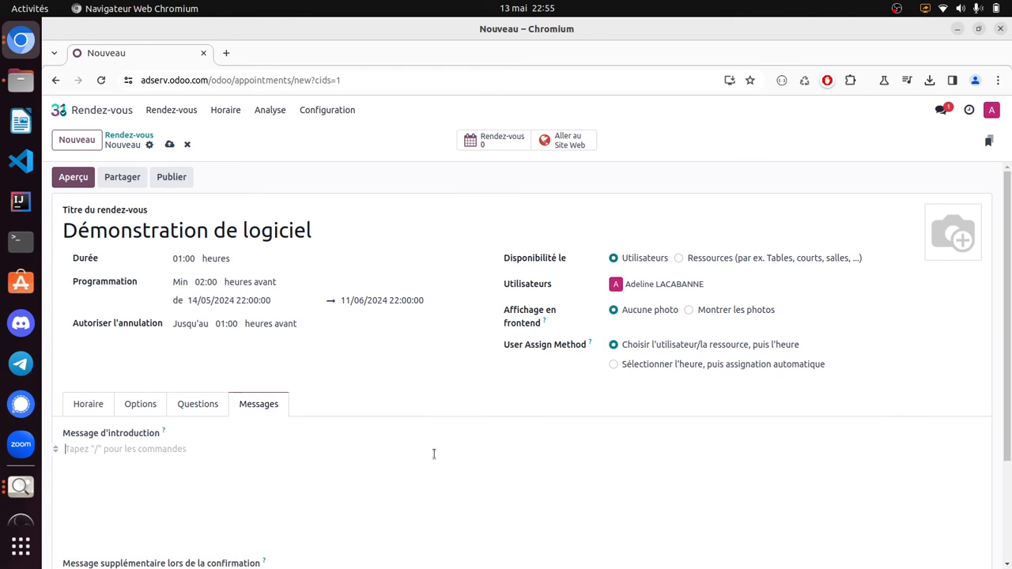
scroll(587, 539, "down", 2)
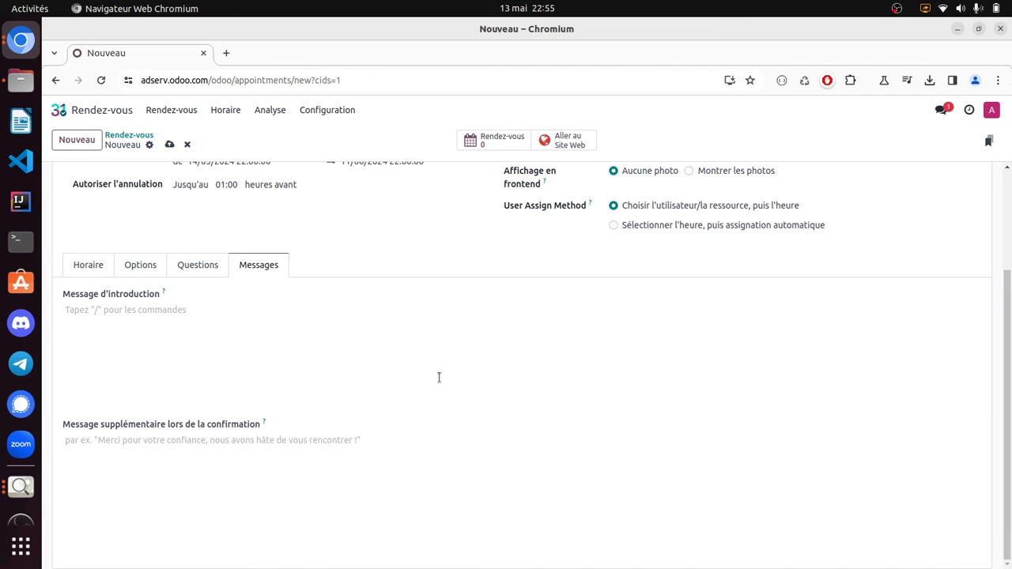
scroll(269, 469, "up", 2)
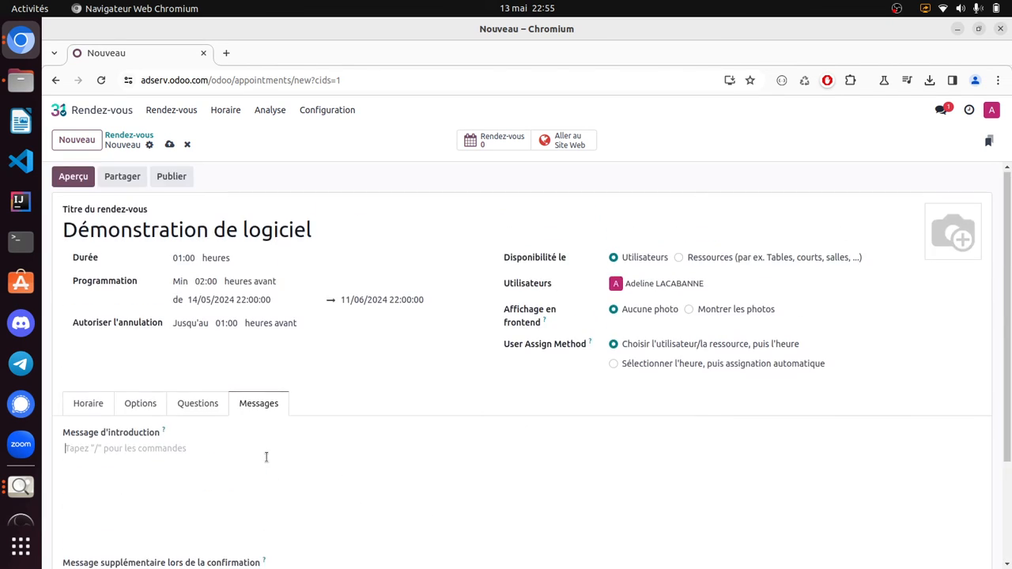
left_click(196, 405)
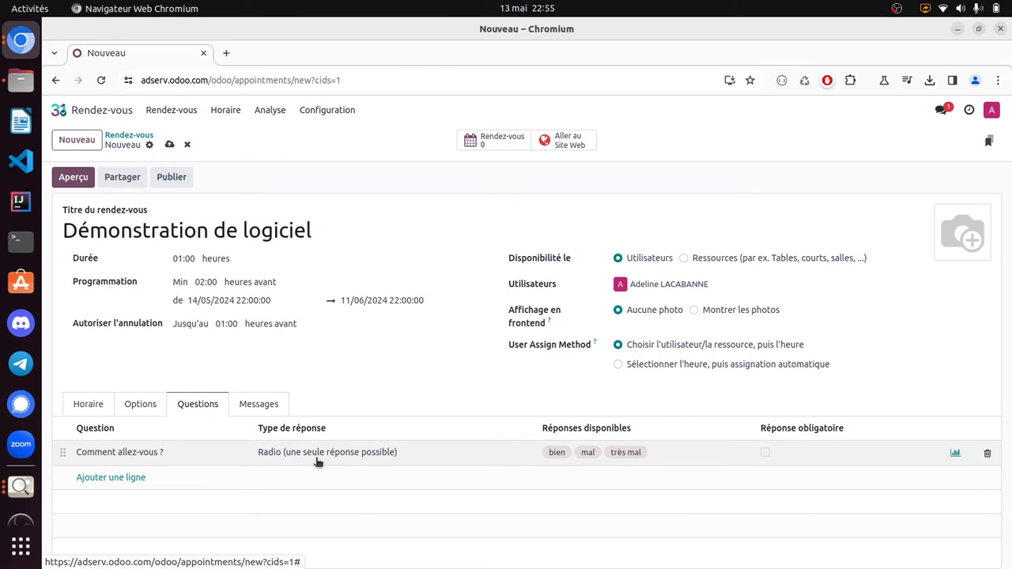
left_click(147, 408)
scroll(358, 447, "down", 2)
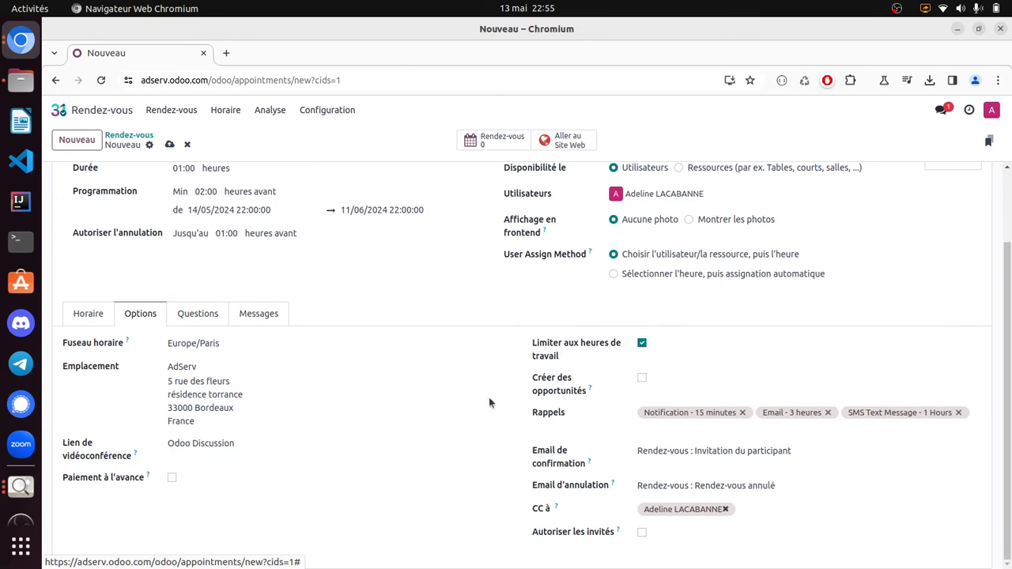
left_click(88, 314)
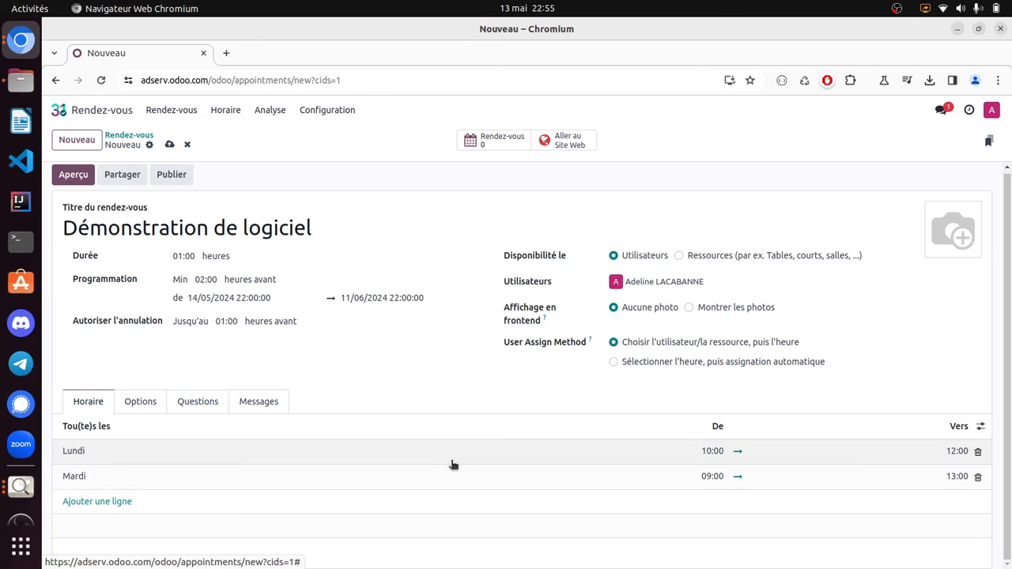
- Preview the appointment's booking page and inspect the details form for the 10:00 slot on 20 May 2024
left_click(73, 177)
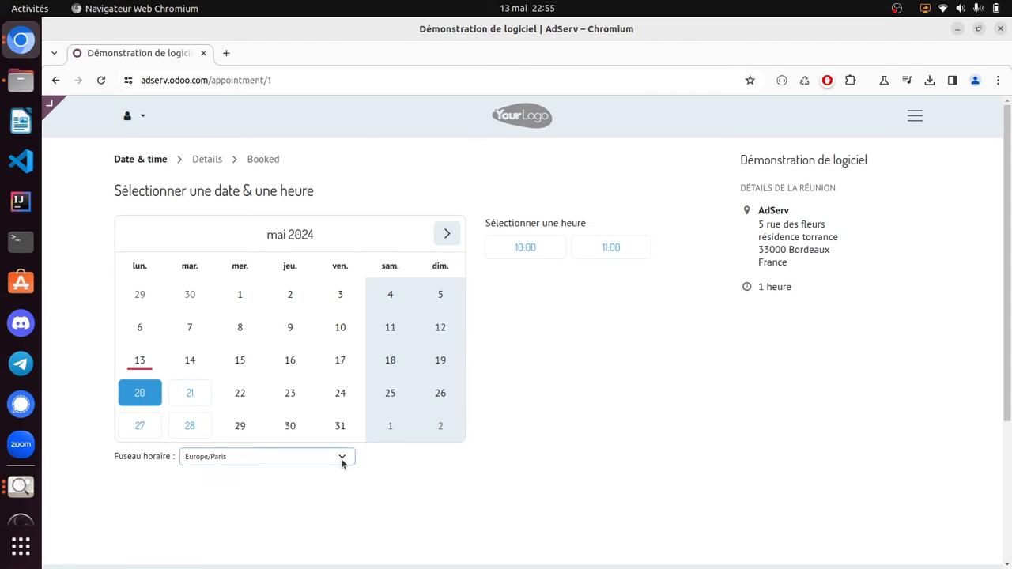
left_click(523, 247)
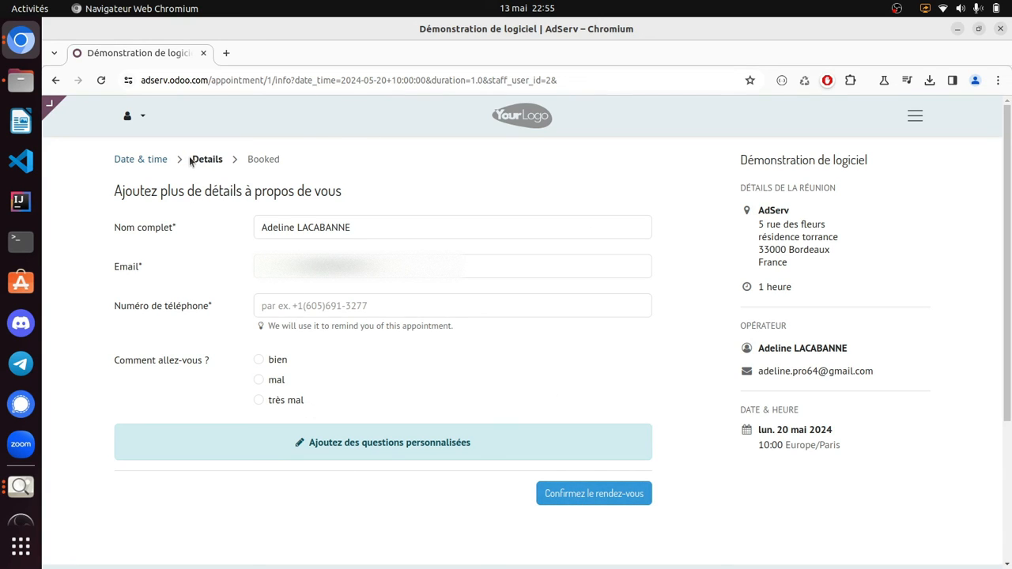
left_click(155, 162)
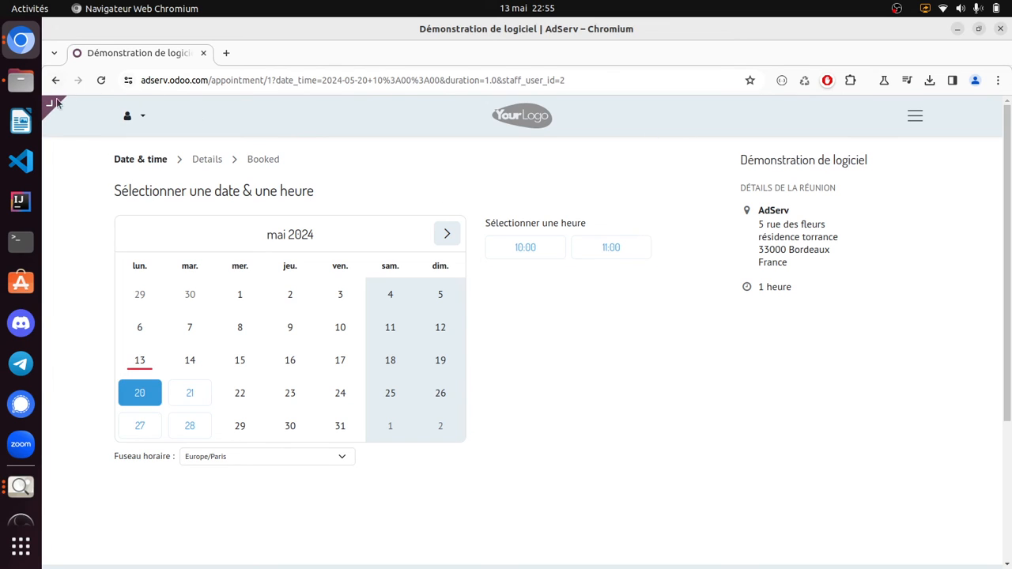
- Open the booking page in the website editor and book 20 May 2024 at 10:00 with the answer "bien" and a phone number
mouse_move(60, 104)
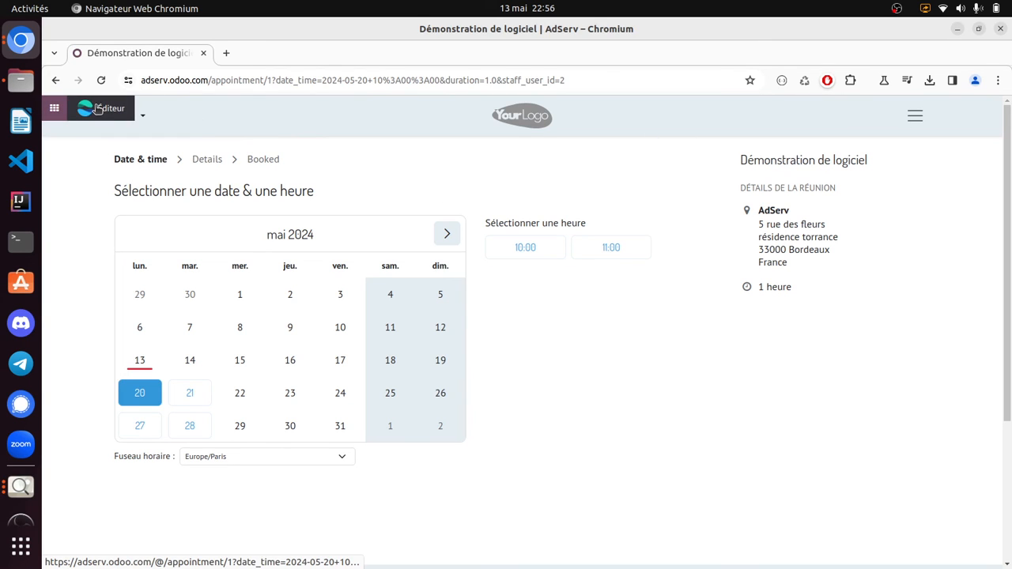
left_click(60, 108)
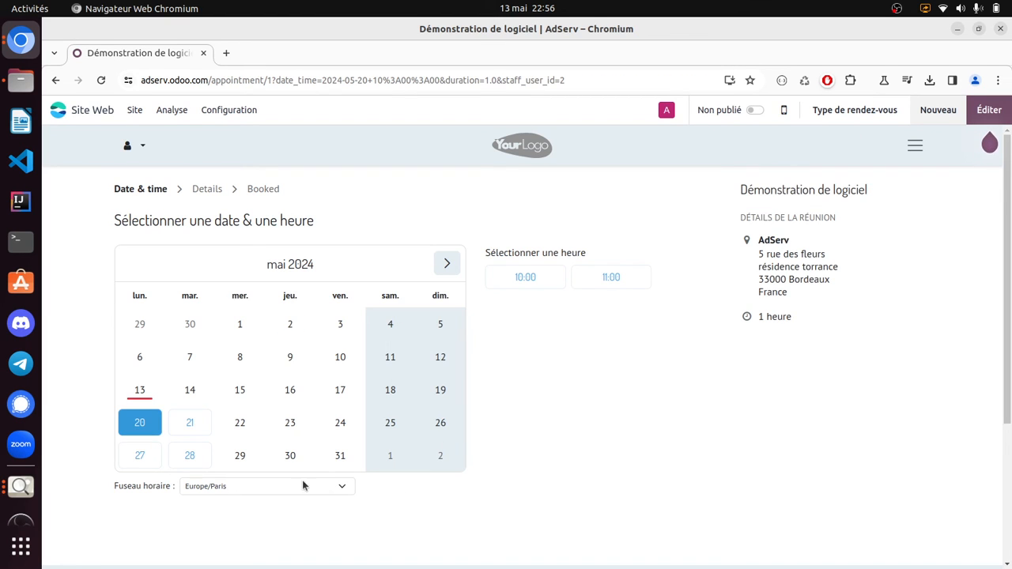
left_click(547, 278)
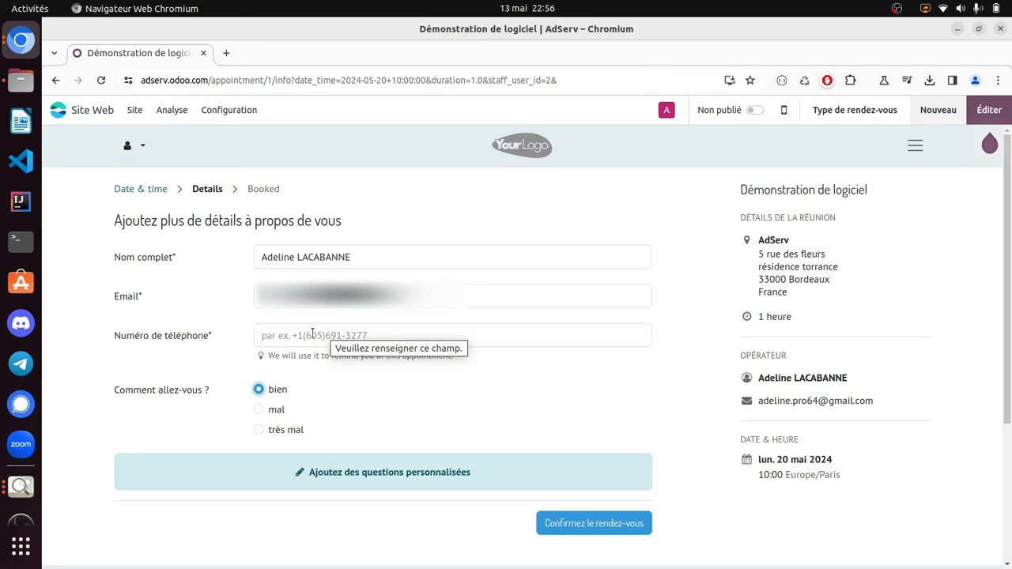
left_click(389, 333)
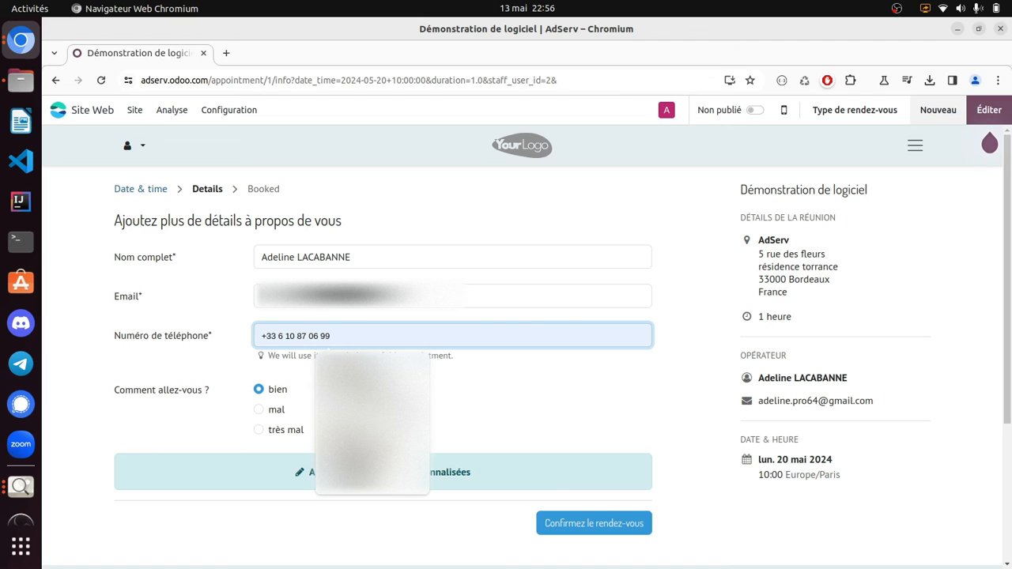
left_click(372, 447)
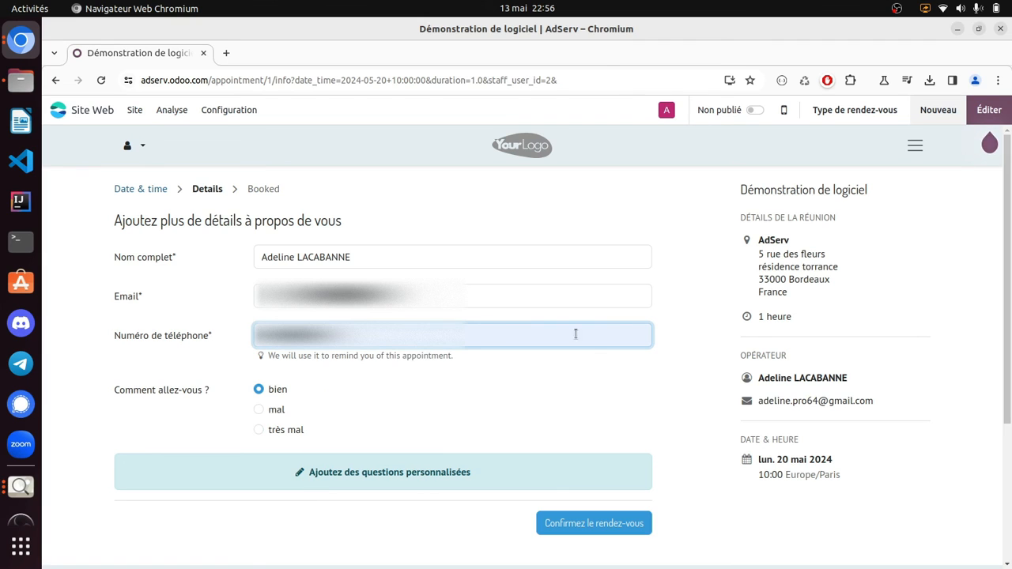
left_click(602, 523)
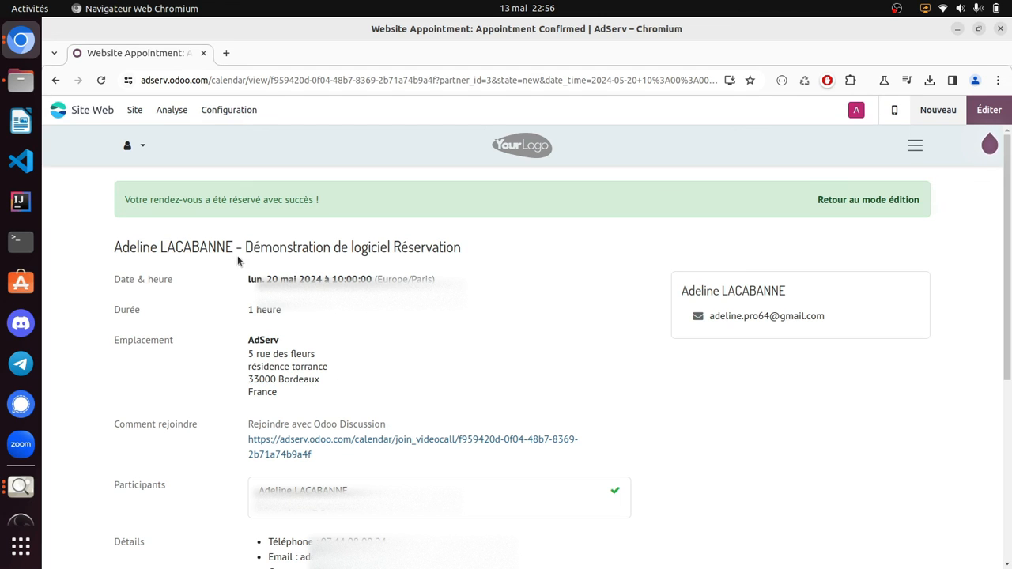
- Review the booking's confirmation details and cancel the booked appointment
scroll(489, 352, "down", 2)
scroll(495, 355, "down", 2)
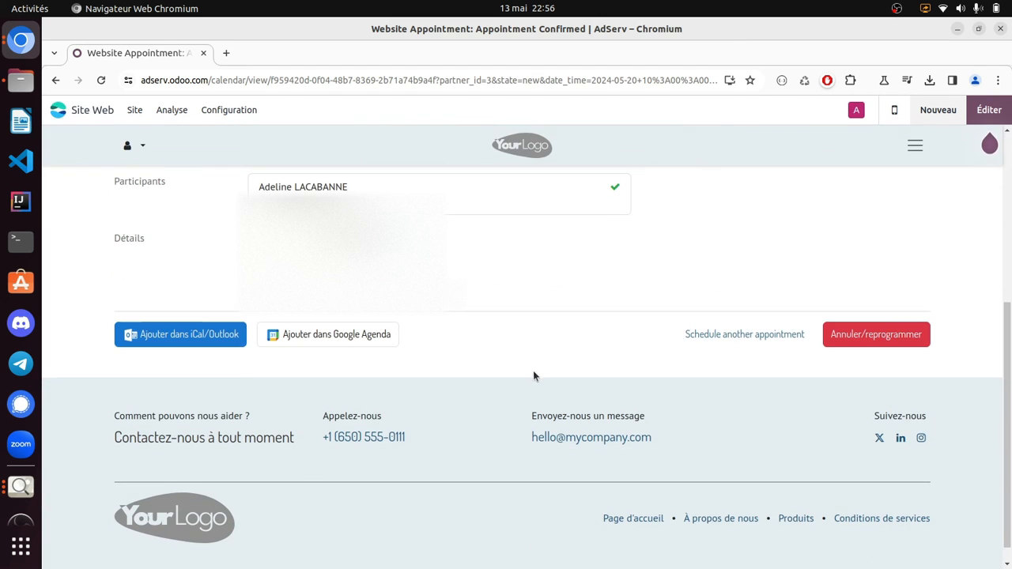
left_click(865, 345)
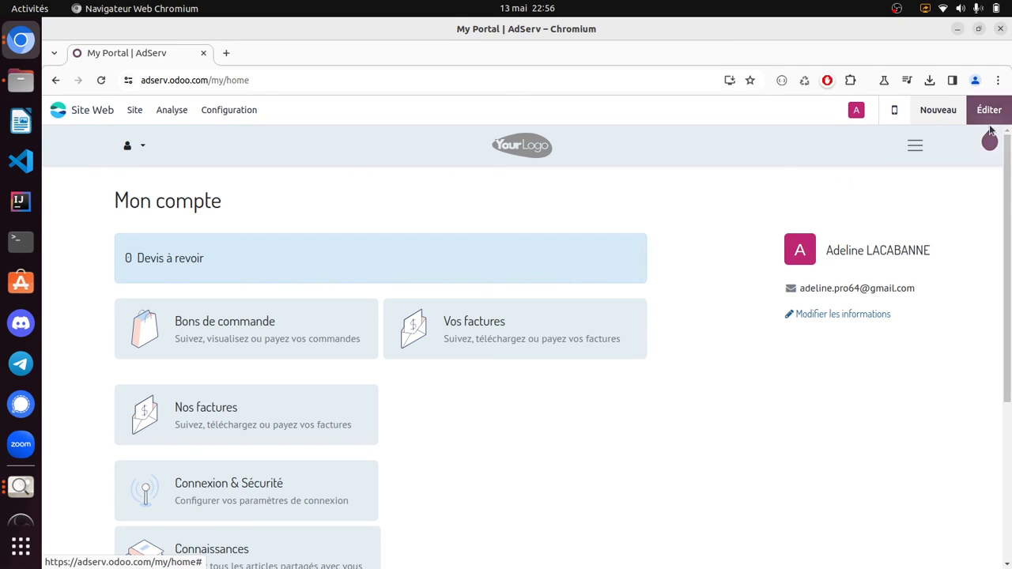
- Return to the Rendez-vous app and remove the Récurrent filter from the list of appointment types
left_click(92, 113)
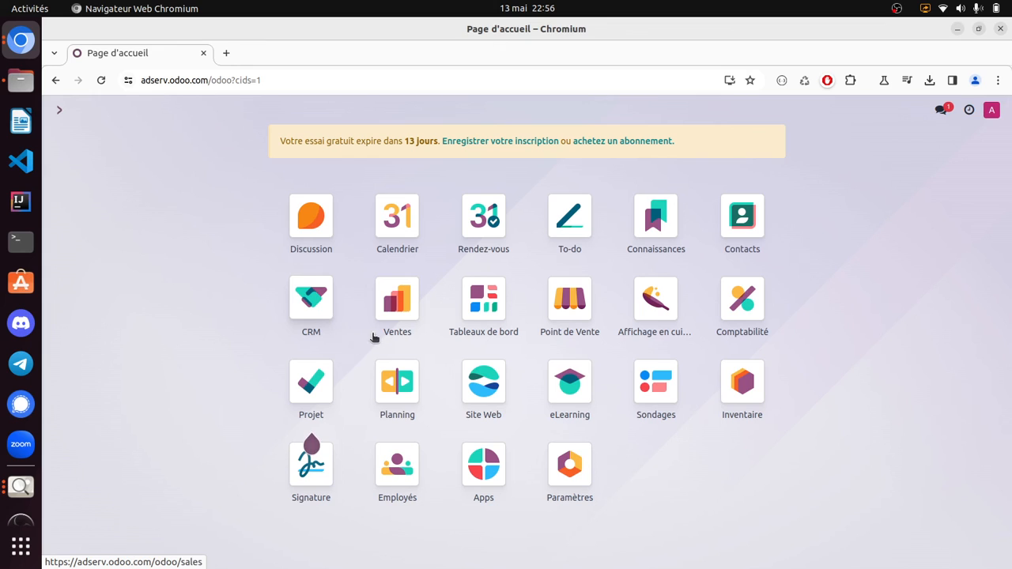
left_click(484, 220)
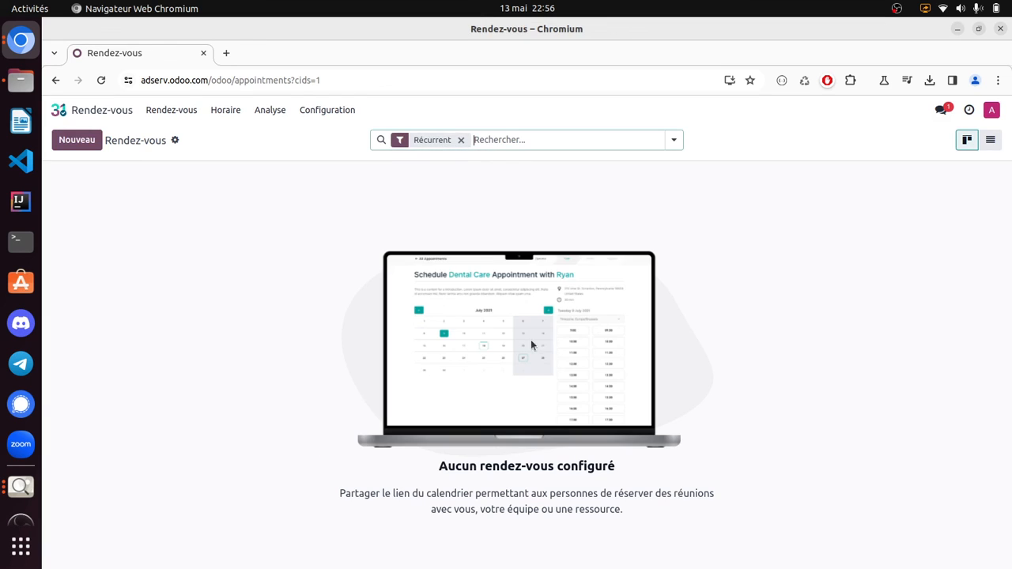
left_click(461, 140)
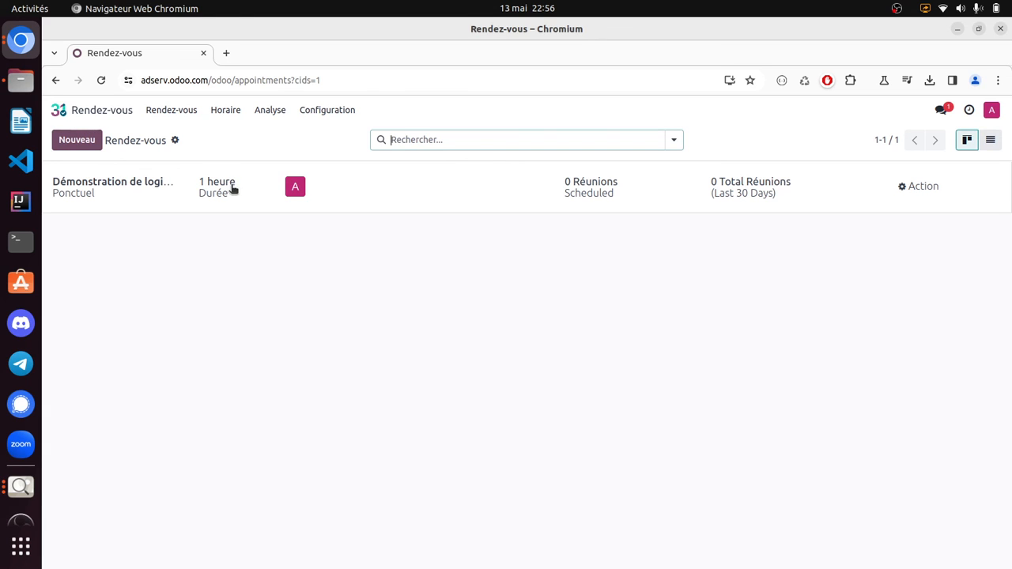